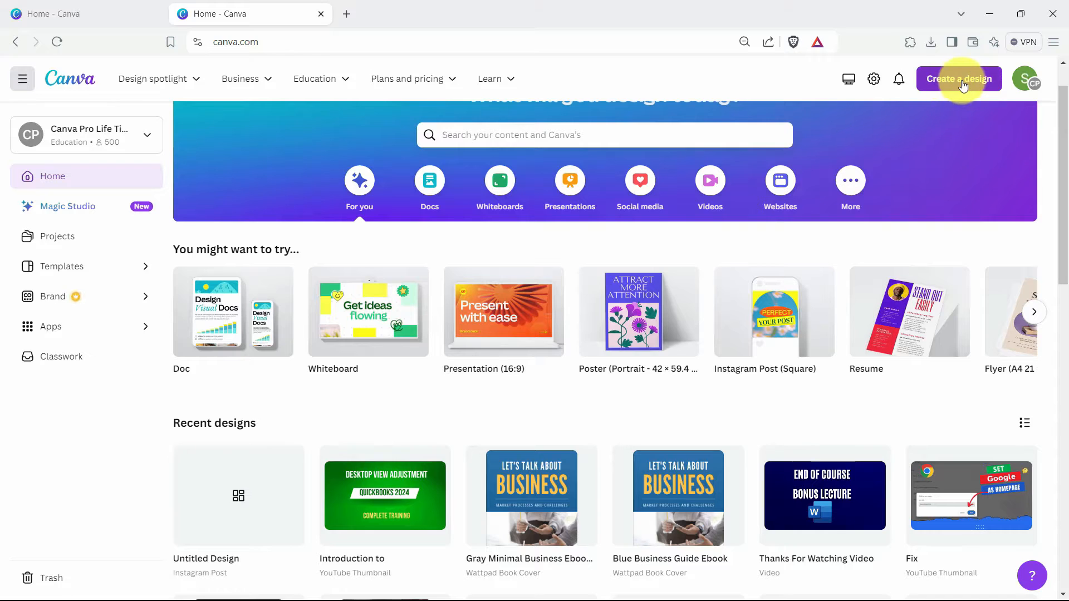
Create a blank Instagram Post (Square) design.
left_click(962, 83)
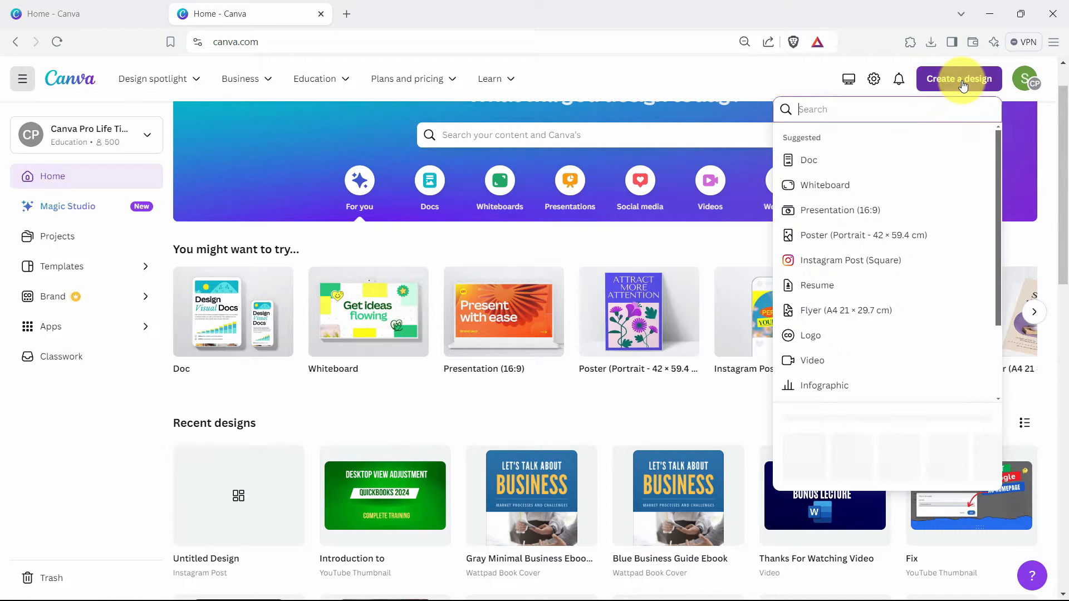
left_click(865, 270)
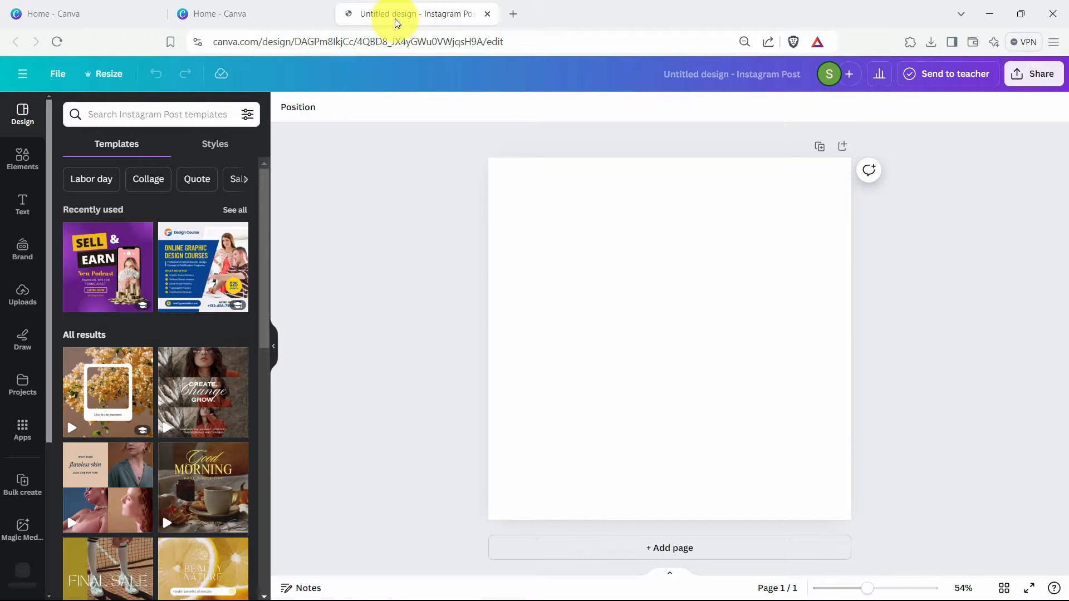
left_click(589, 281)
Search the design elements for "man" and limit the results to photos.
left_click(13, 162)
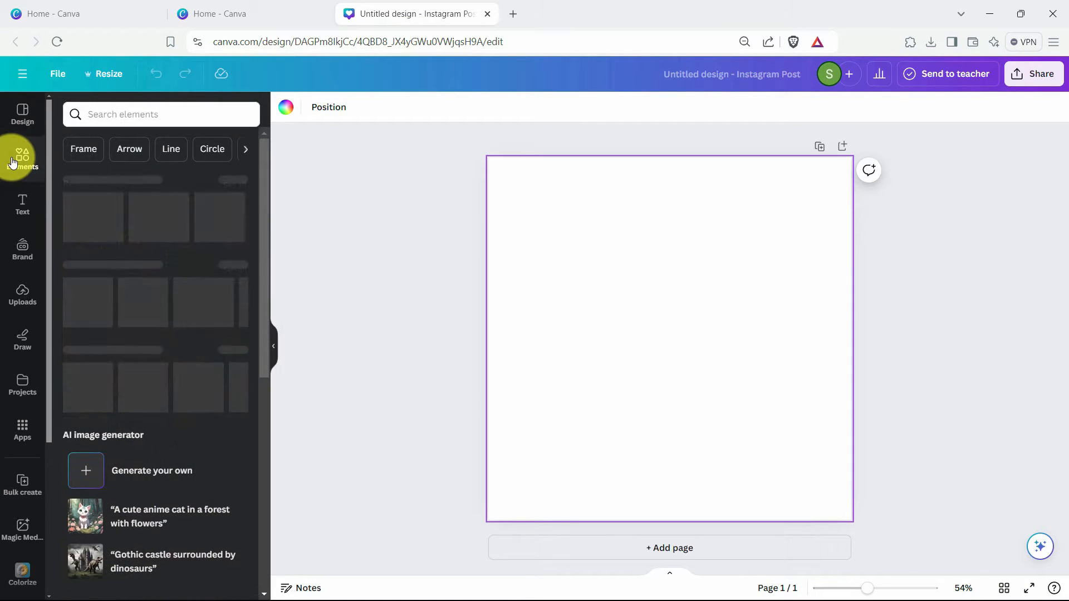
left_click(160, 115)
type("man")
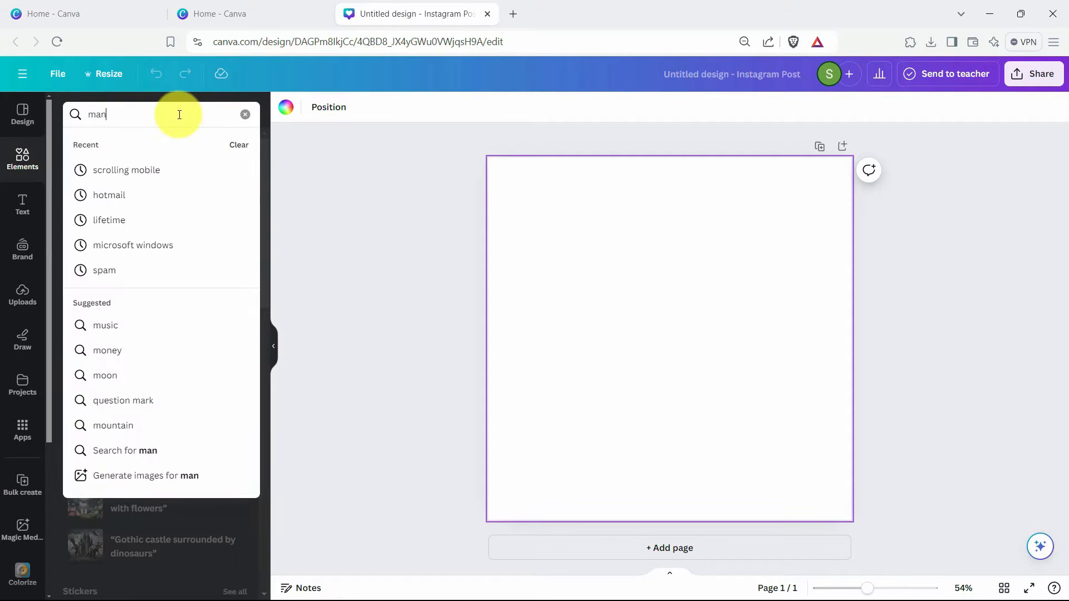
key("Return")
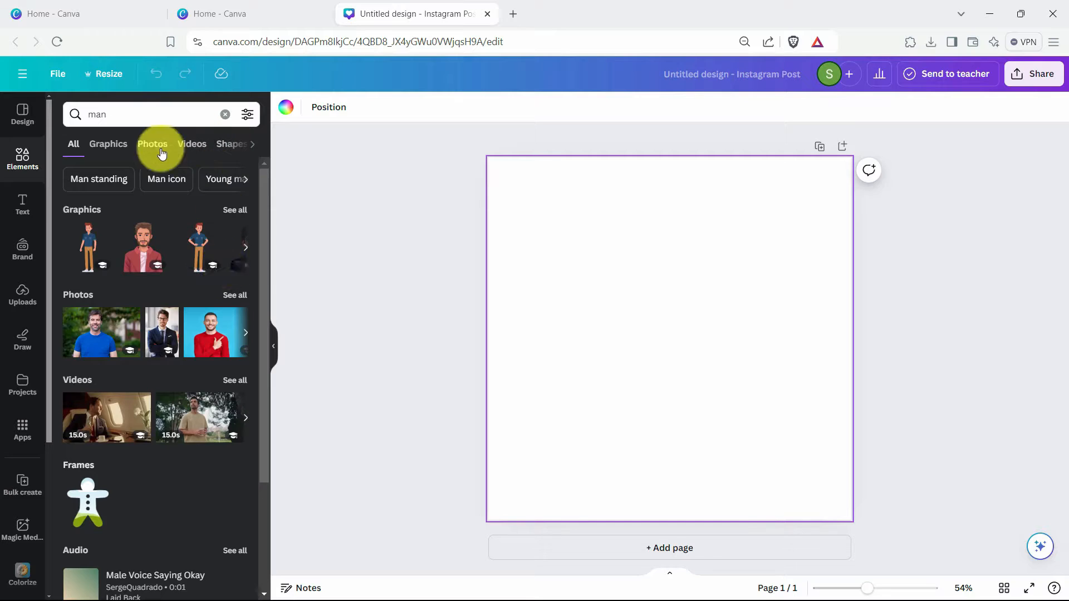
left_click(154, 145)
Add the photo of the pointing man in a red sweater on a blue background to the page.
scroll(246, 267, "down", 5)
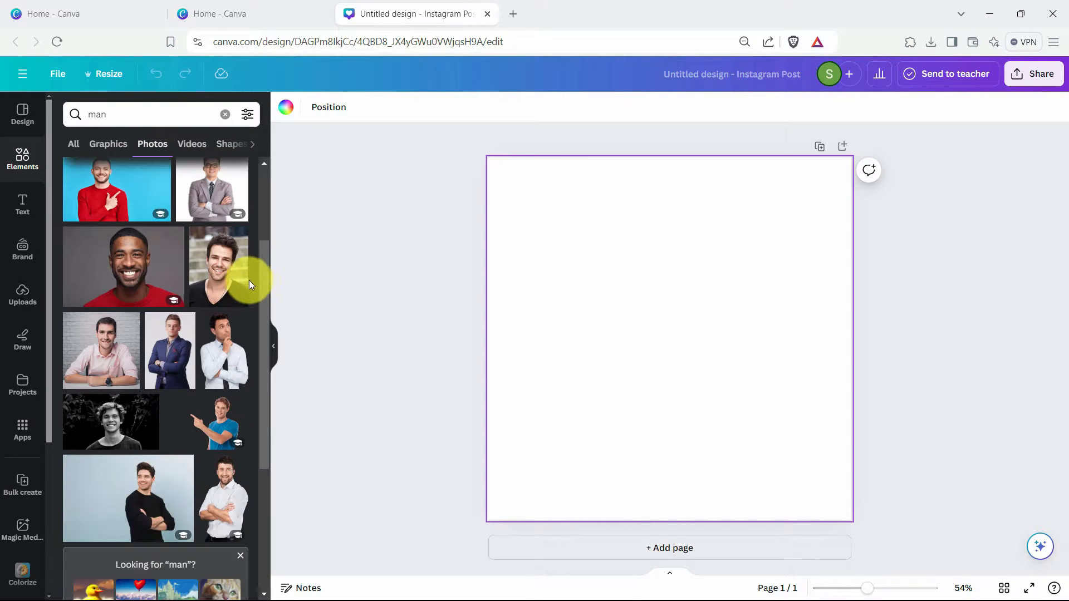
scroll(248, 283, "down", 2)
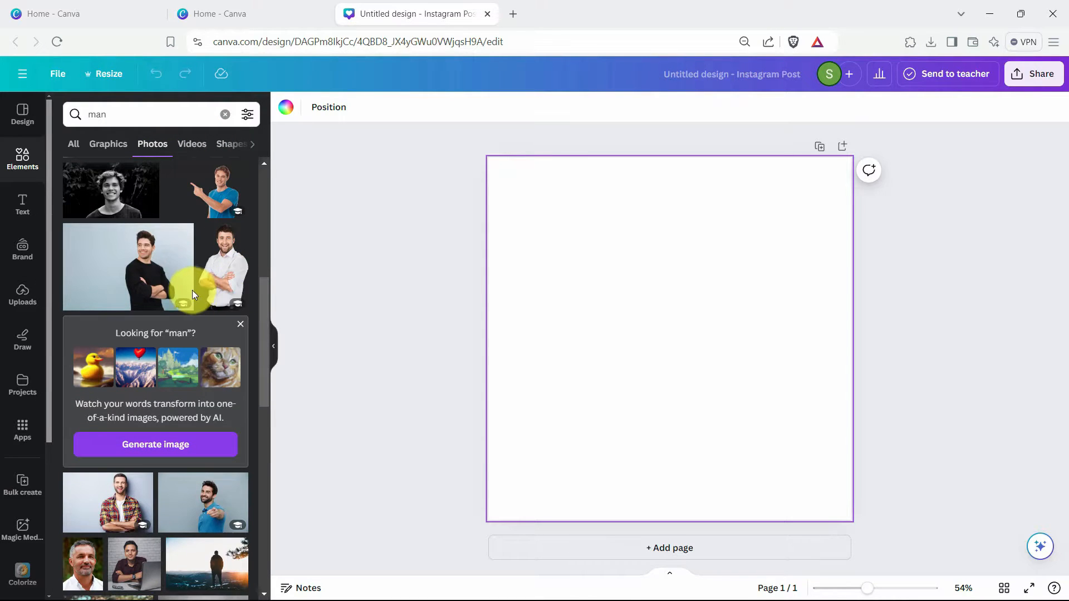
scroll(105, 290, "up", 5)
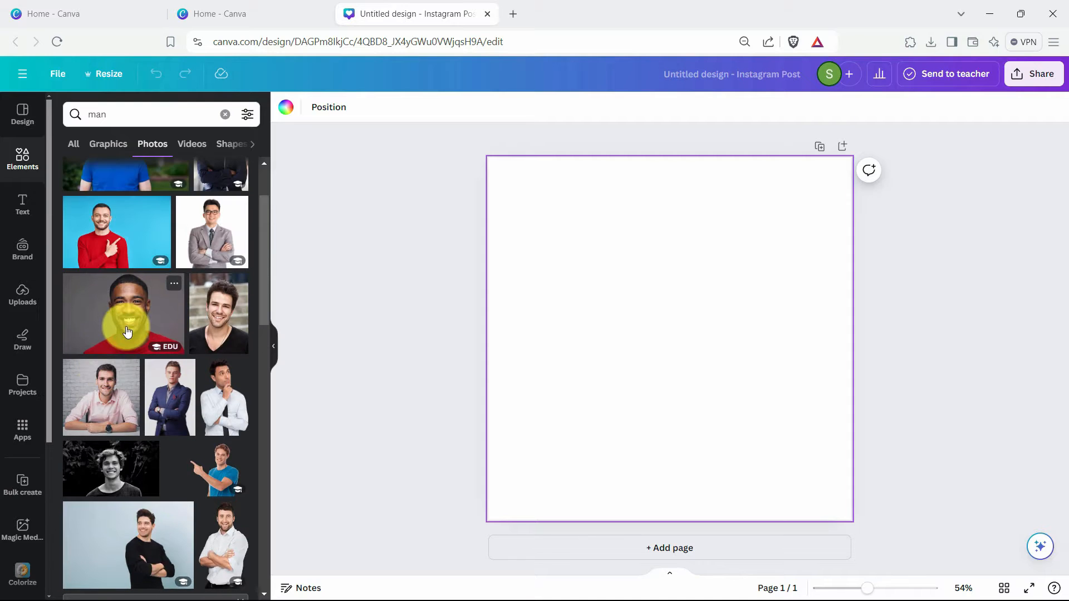
scroll(119, 325, "up", 1)
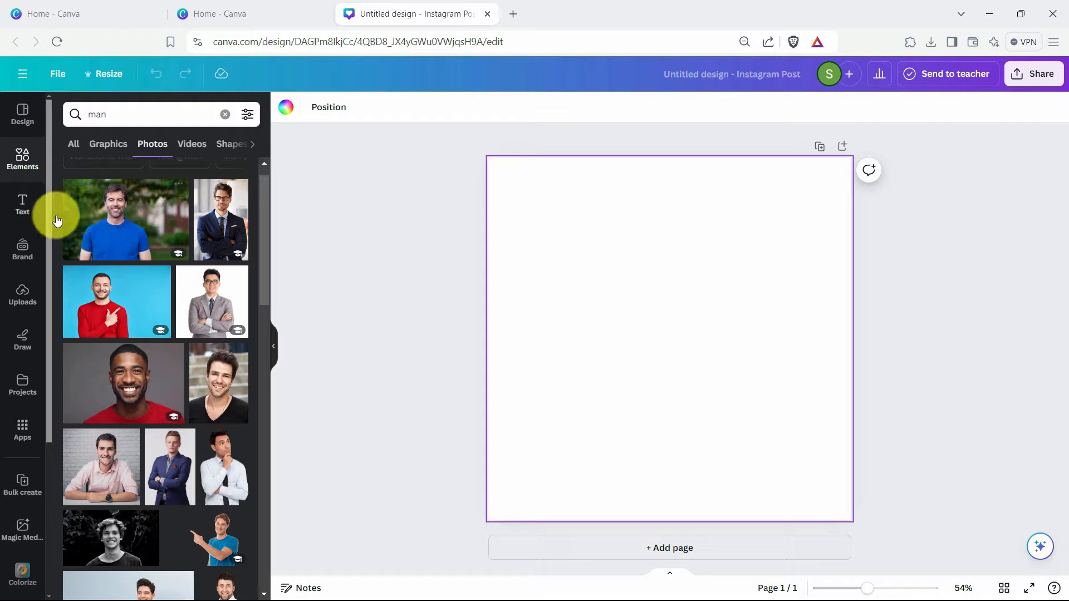
left_click(116, 309)
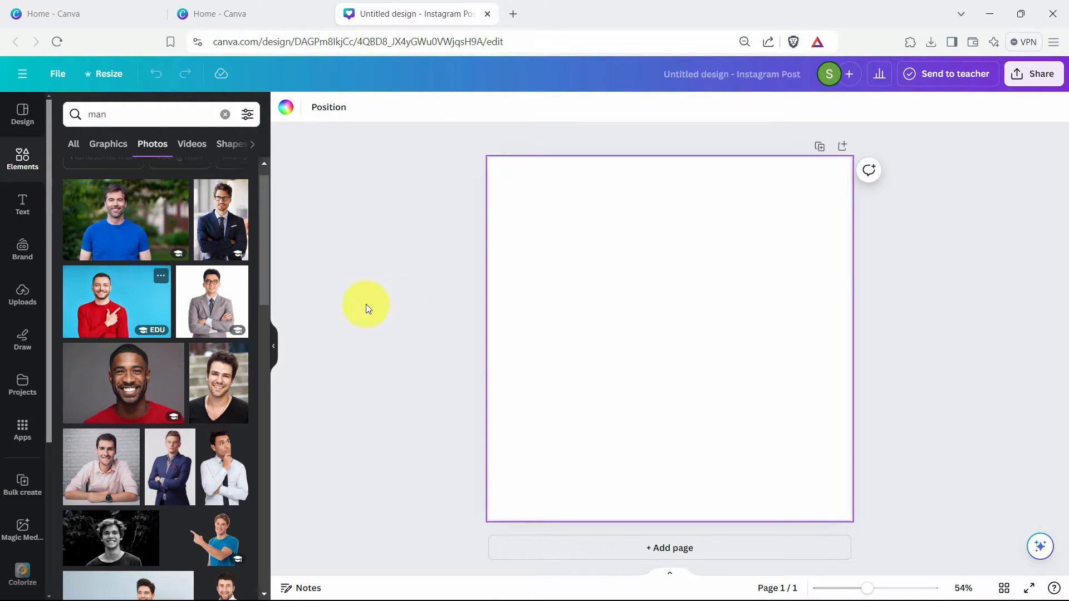
scroll(663, 316, "up", 5, "ctrl")
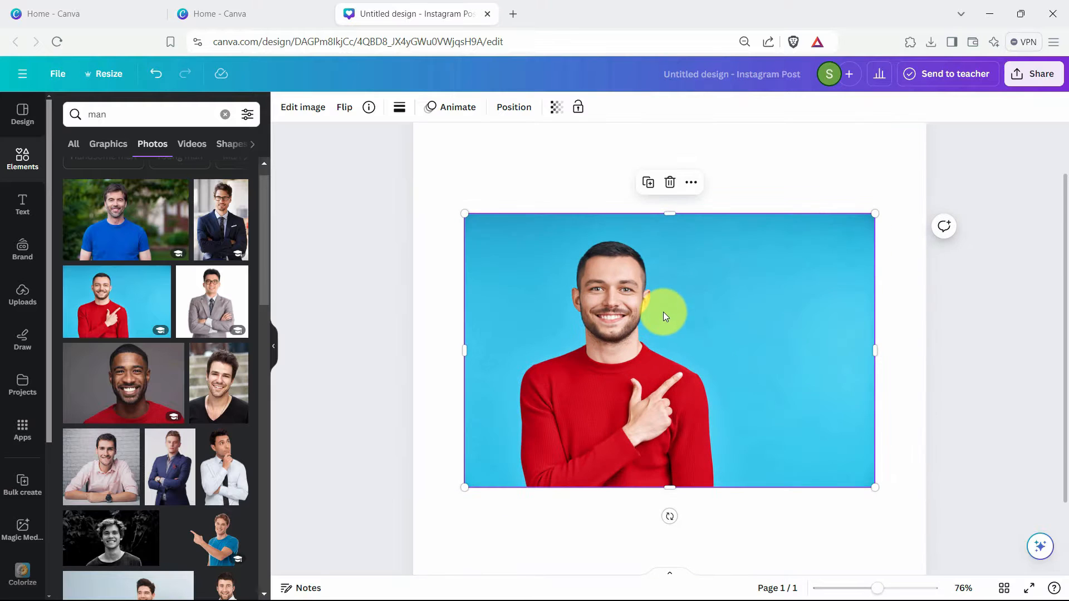
scroll(660, 318, "down", 3)
scroll(656, 316, "up", 3)
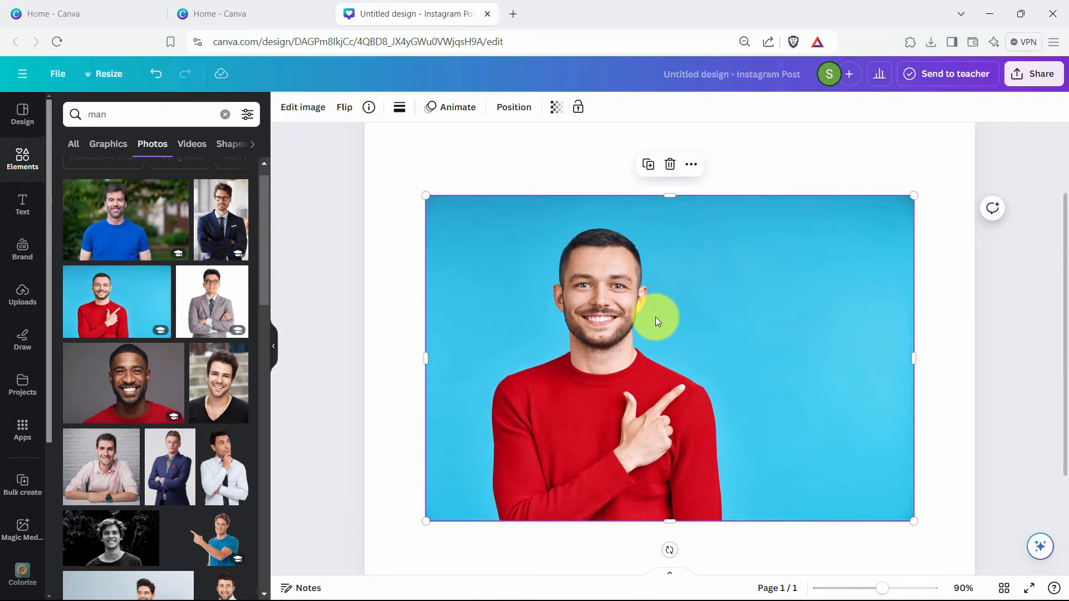
Search the apps for "choppy cut" and open Choppy Crop for the selected photo.
left_click(23, 429)
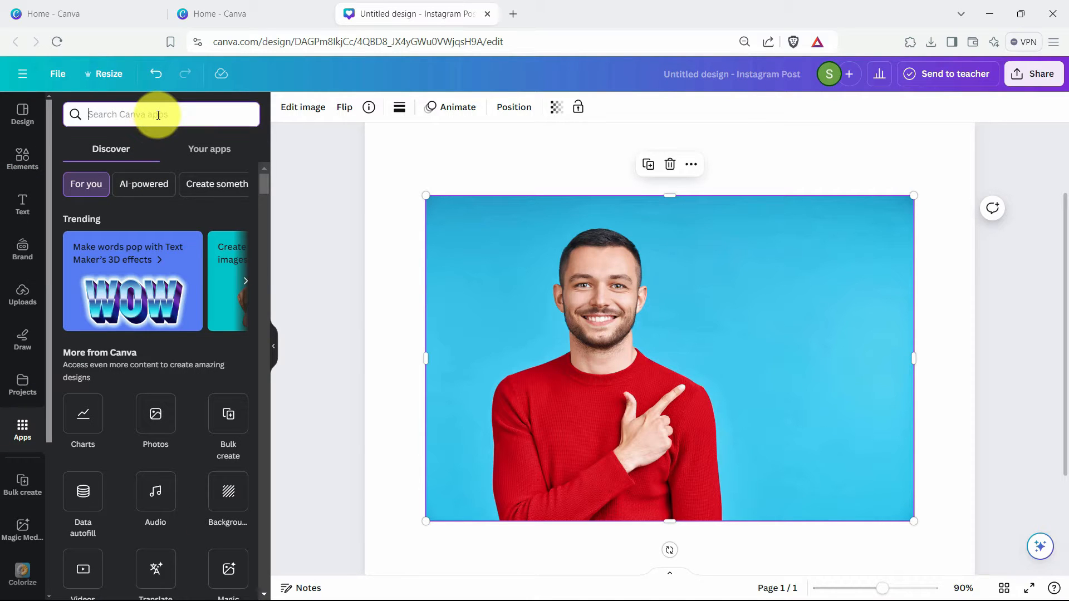
type("chop")
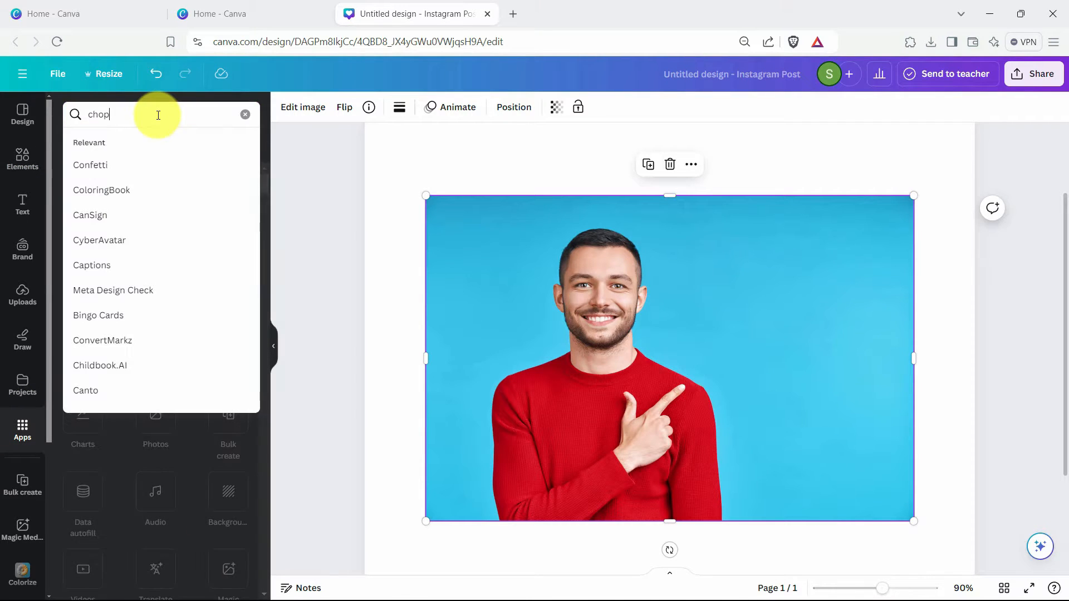
type("py cut")
key("Return")
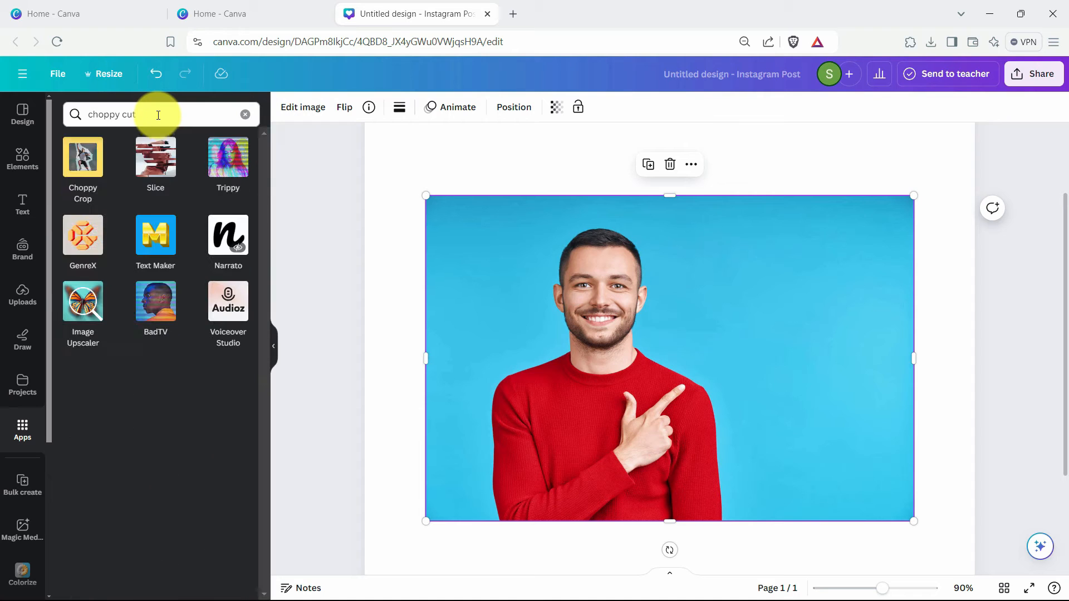
left_click(81, 170)
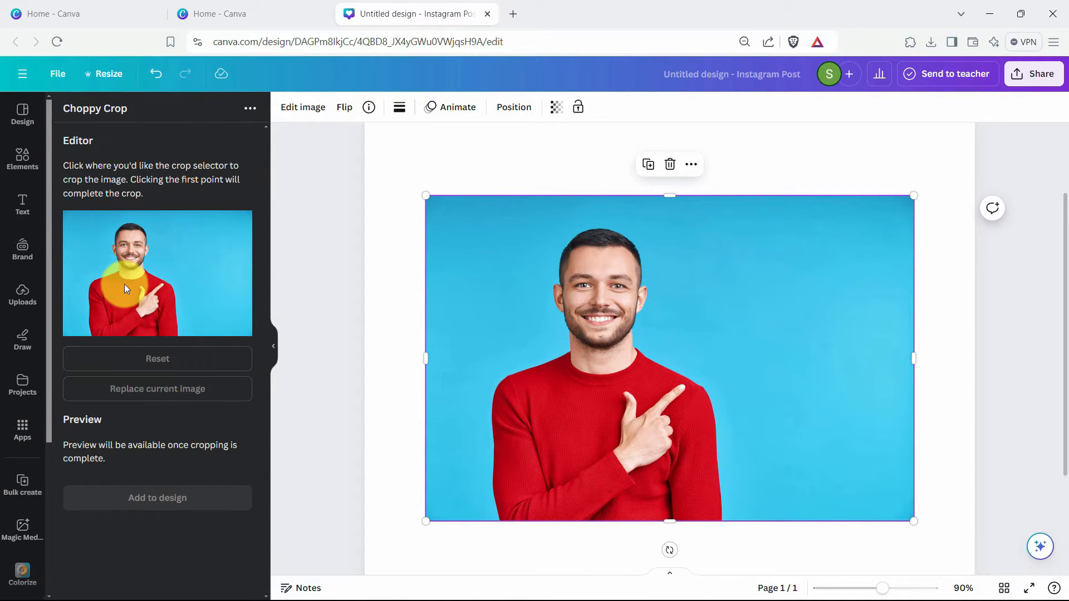
Trace a closed crop outline around the man in the Choppy Crop editor, from the lower sleeve over shoulder and head and back to the first point.
key("ctrl+plus")
key("ctrl+plus")
key("ctrl+plus")
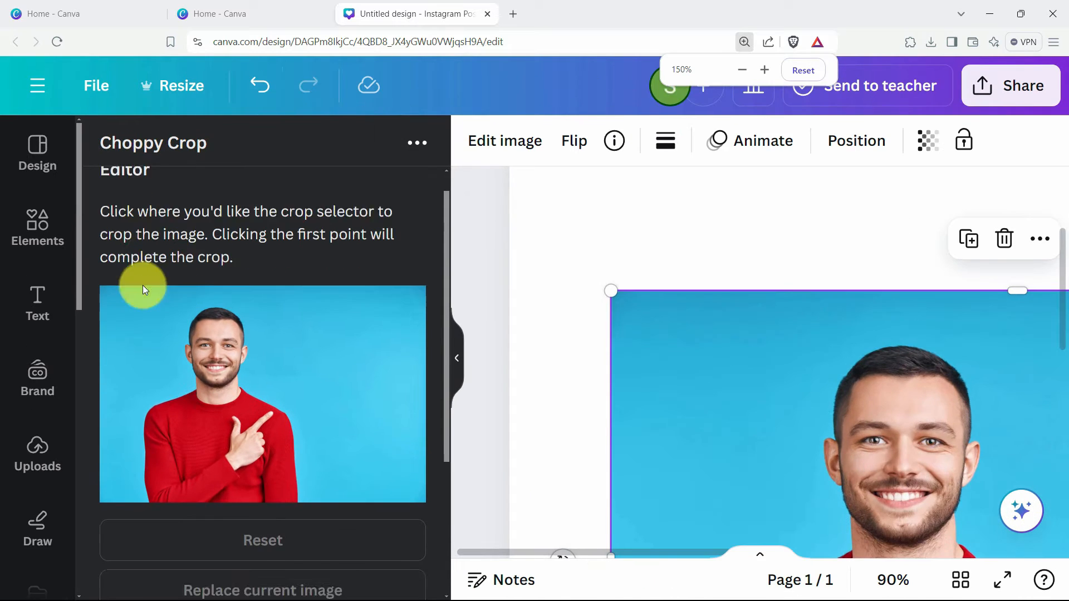
scroll(150, 287, "down", 3)
key("ctrl+plus")
key("ctrl+plus")
scroll(155, 288, "down", 2)
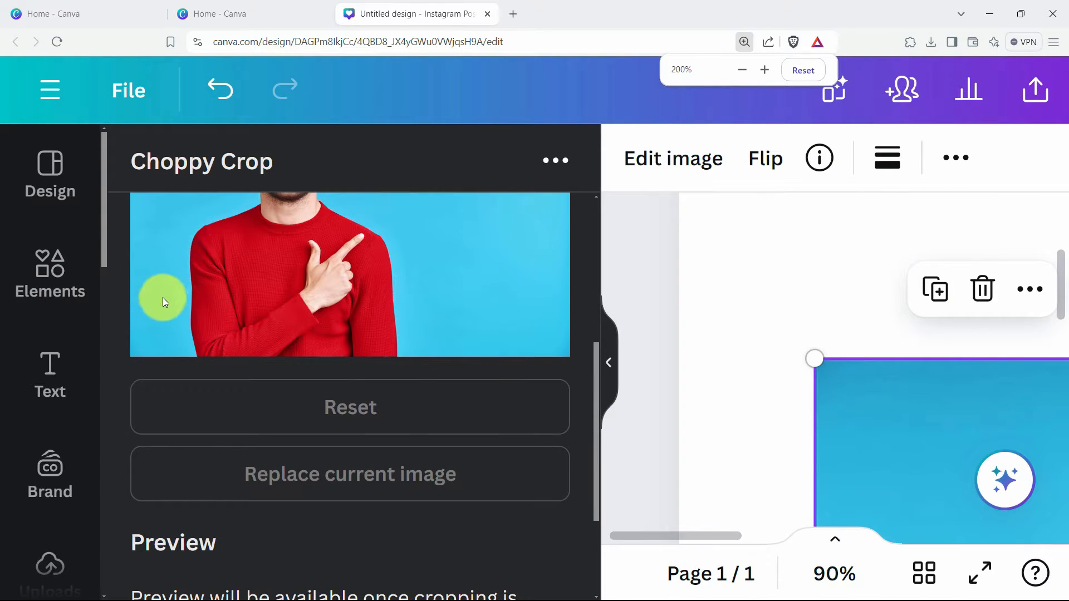
key("ctrl+plus")
scroll(238, 328, "up", 3)
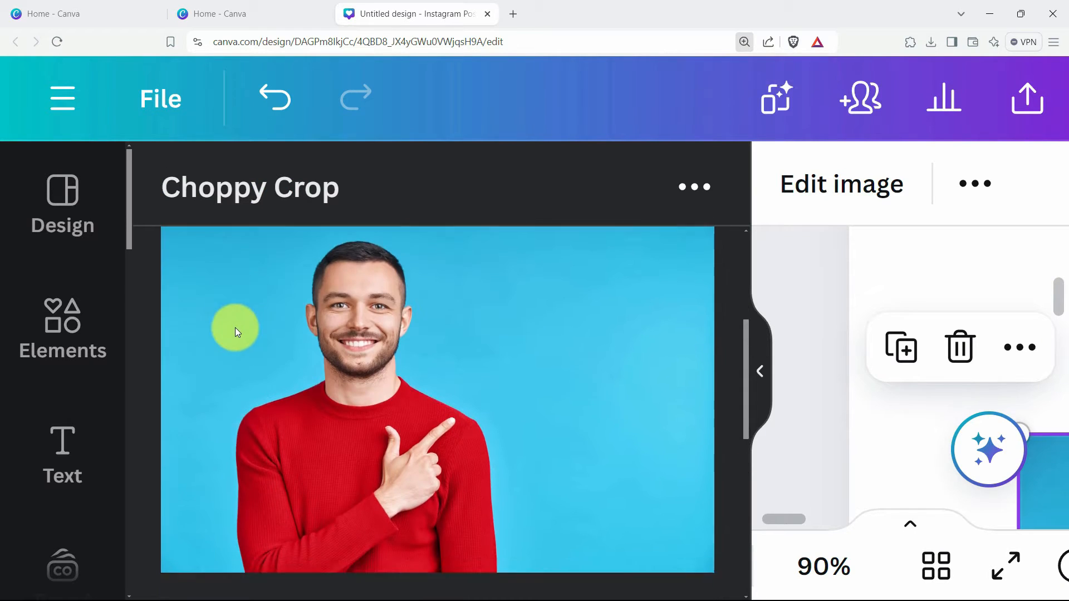
key("ctrl+minus")
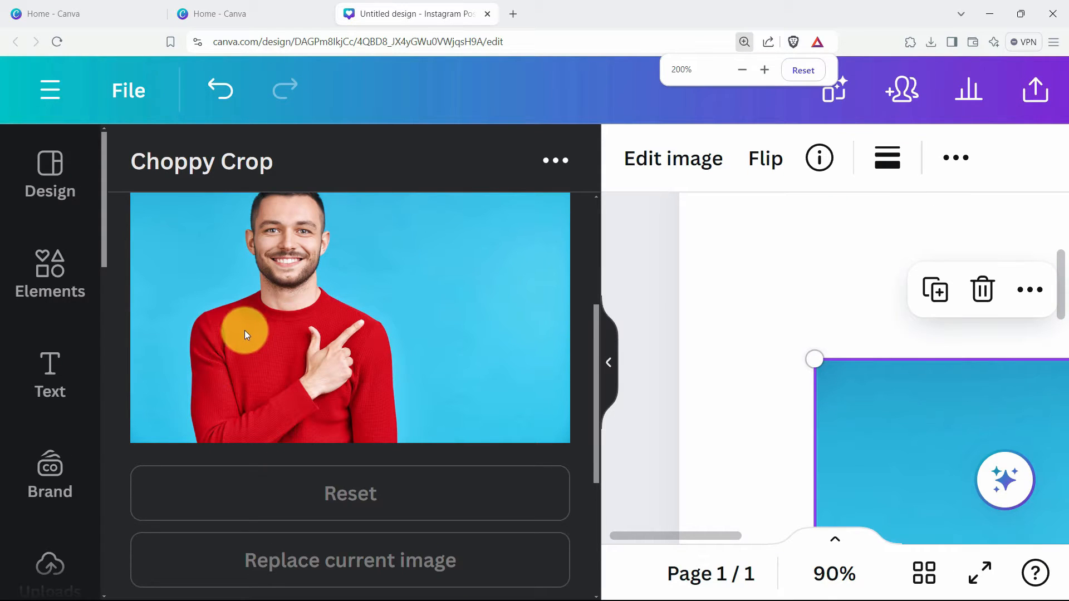
scroll(199, 463, "up", 1)
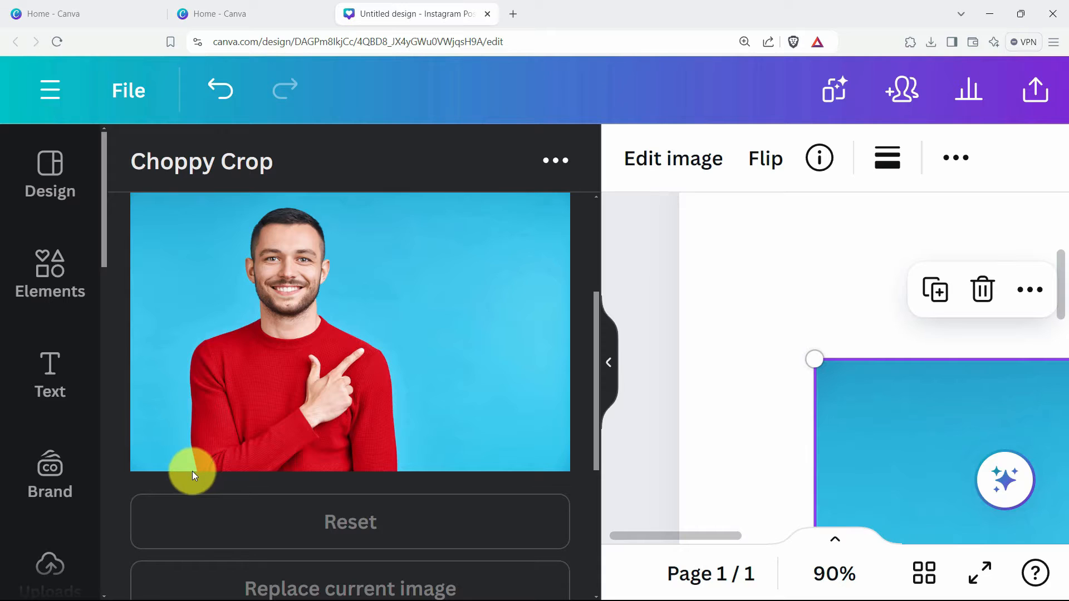
left_click(192, 471)
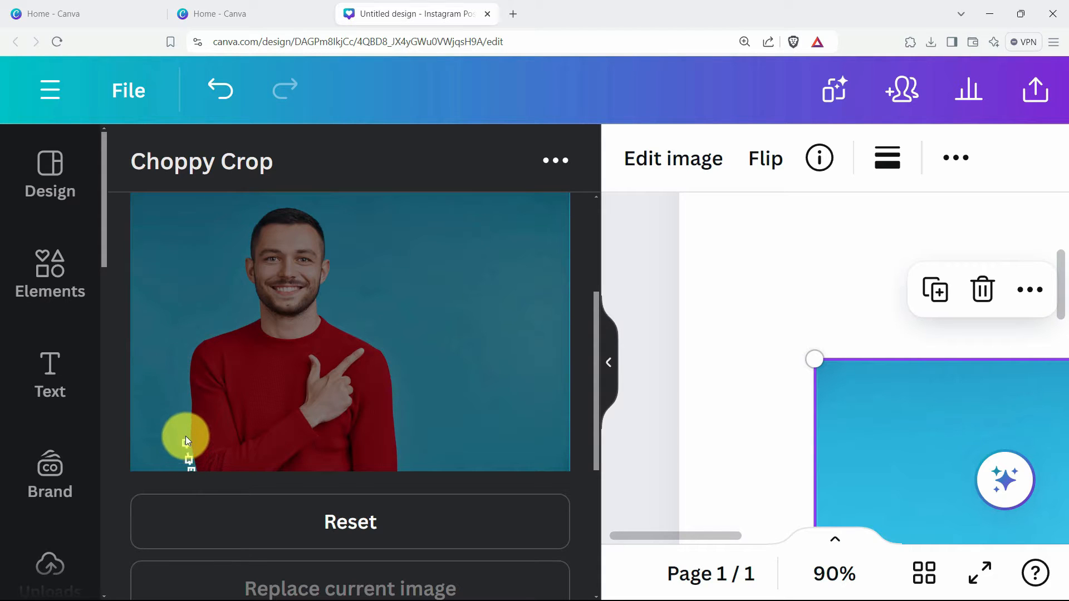
left_click(186, 418)
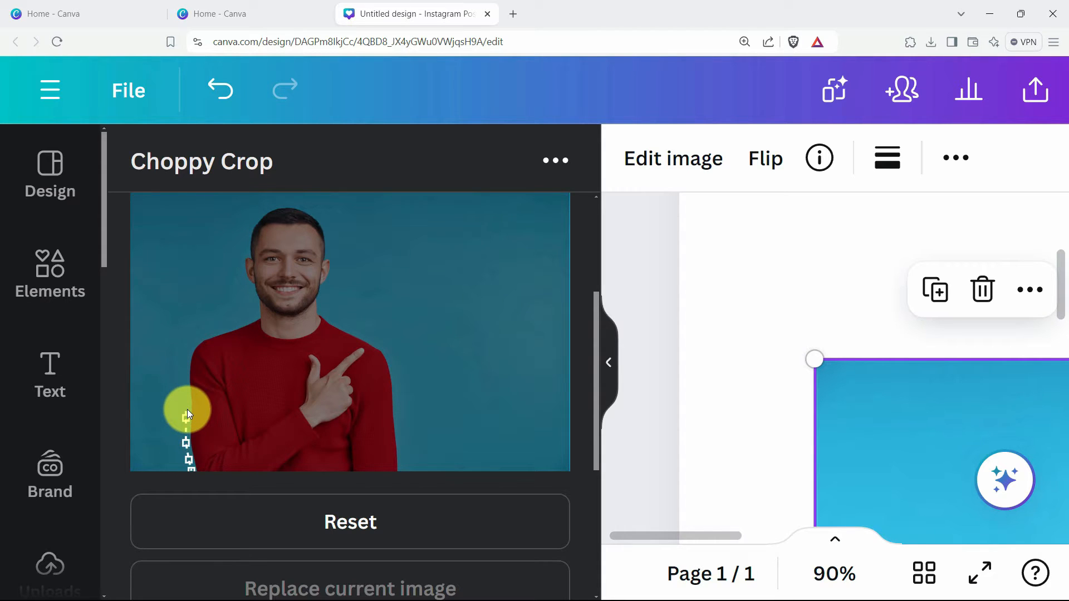
left_click(184, 371)
left_click(185, 355)
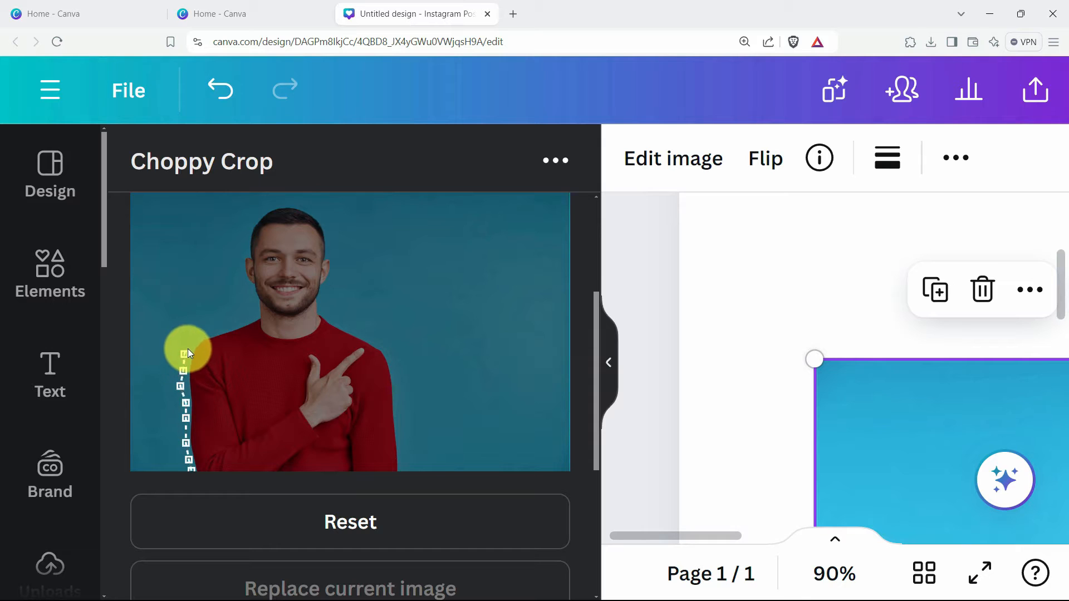
left_click(206, 335)
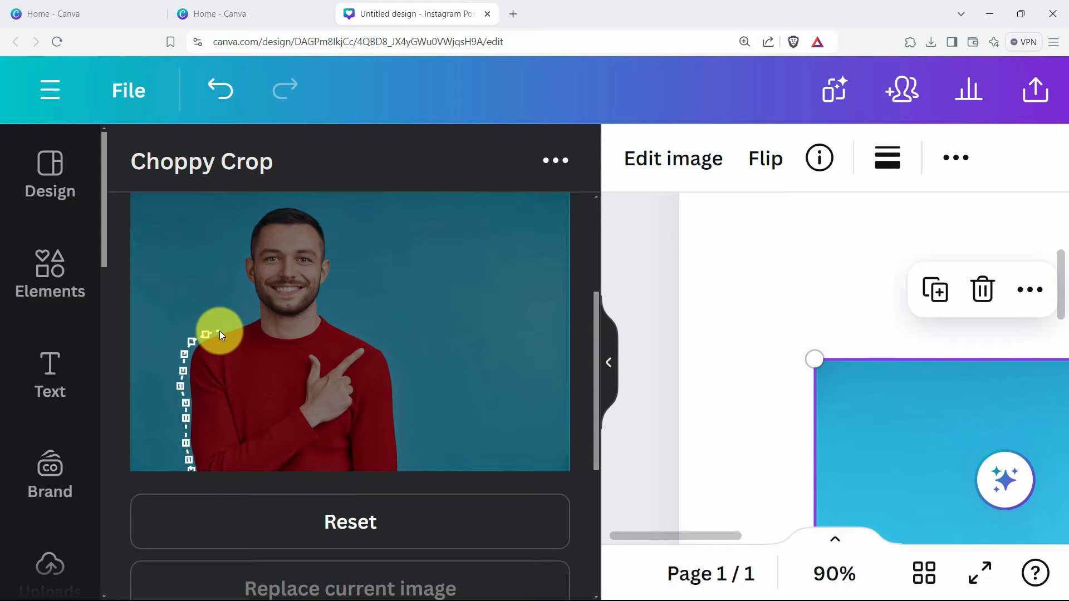
left_click(219, 331)
left_click(227, 322)
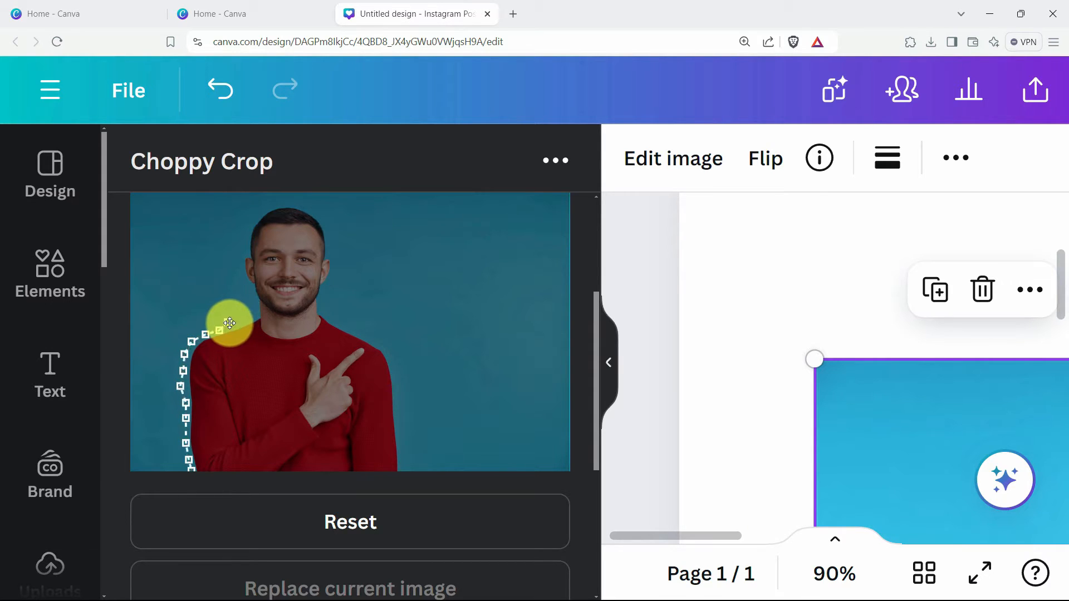
left_click(238, 322)
left_click(248, 314)
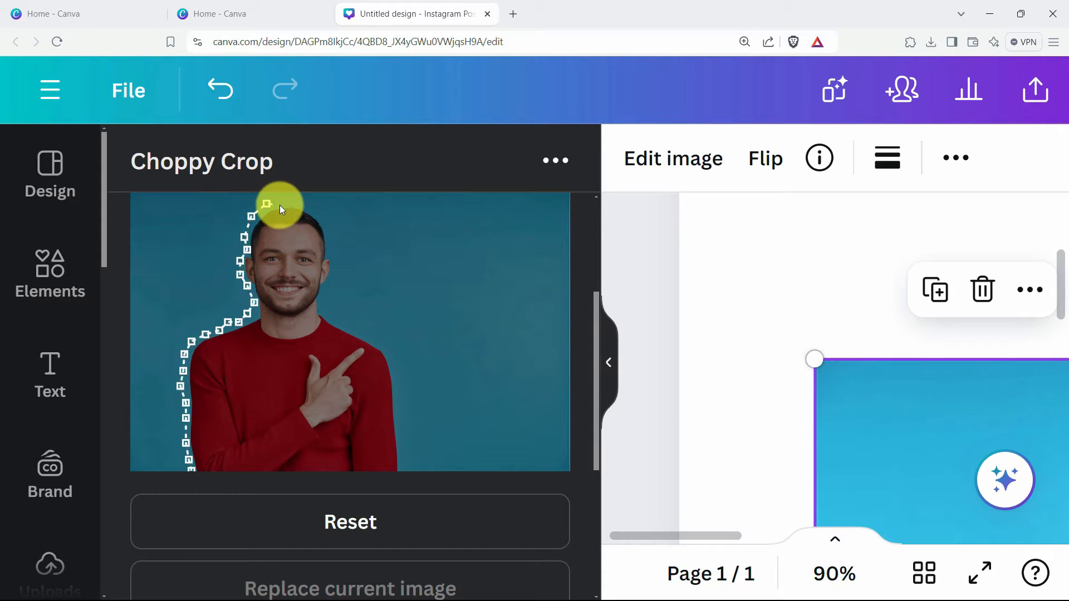
left_click(284, 203)
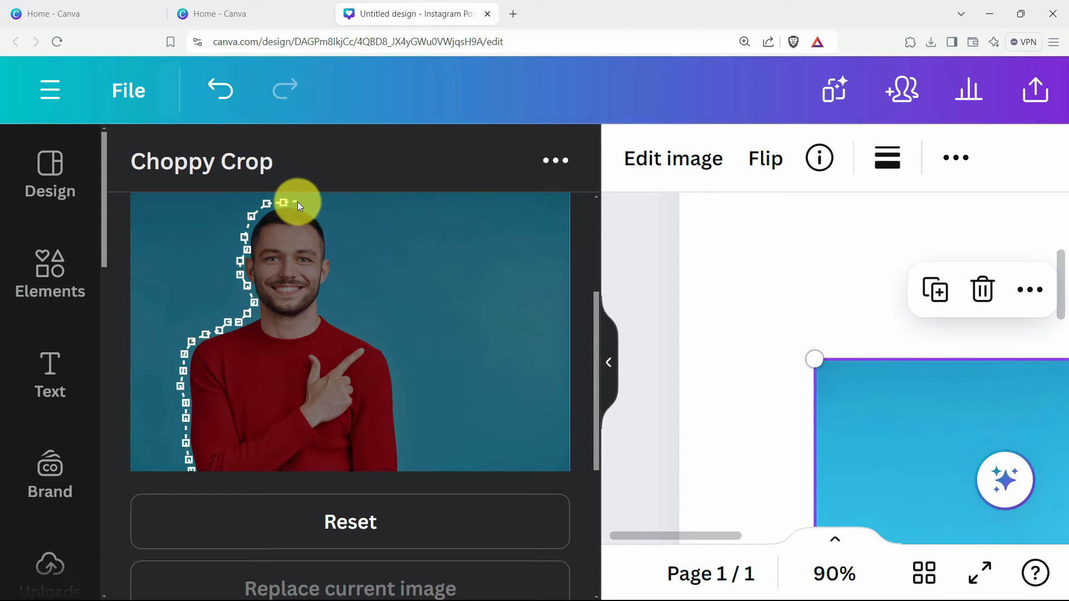
left_click(298, 201)
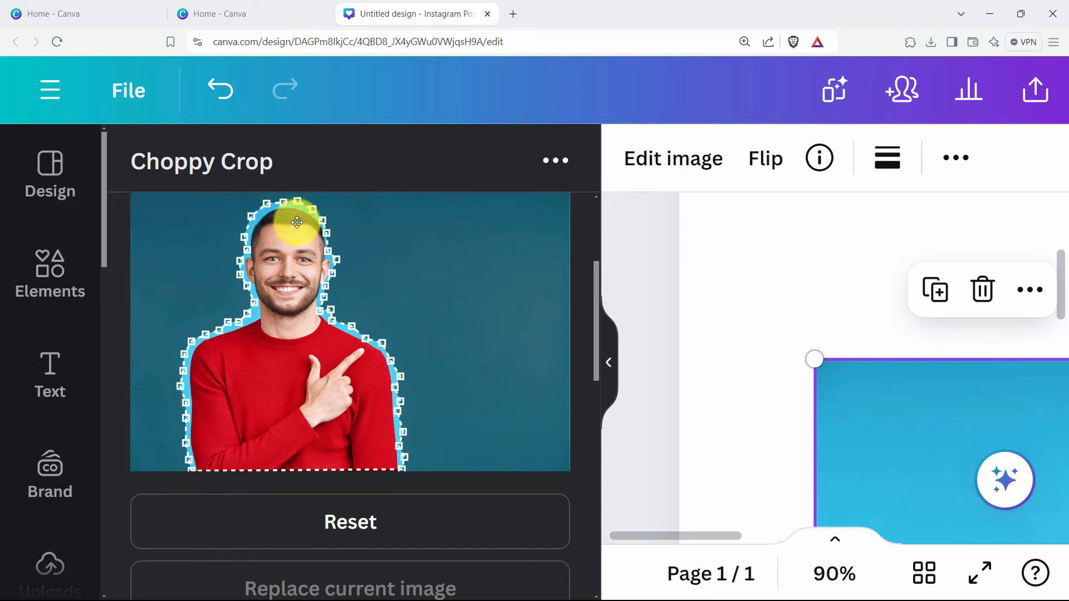
Check the crop preview and add the cropped cutout of the man to the design.
left_click_drag(597, 277, 607, 372)
key("ctrl+minus")
key("ctrl+minus")
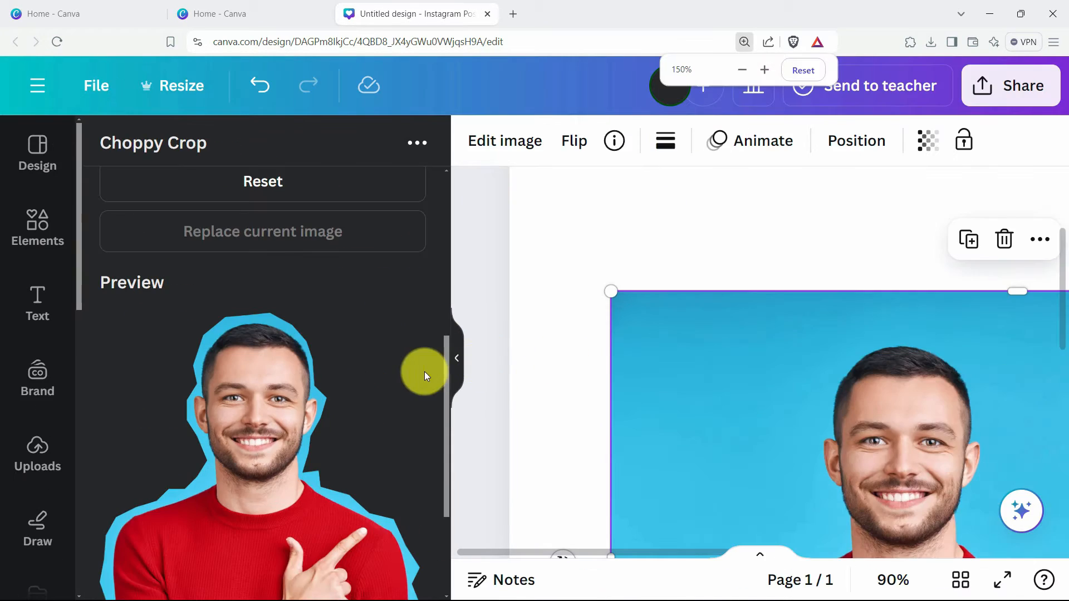
scroll(397, 396, "down", 3)
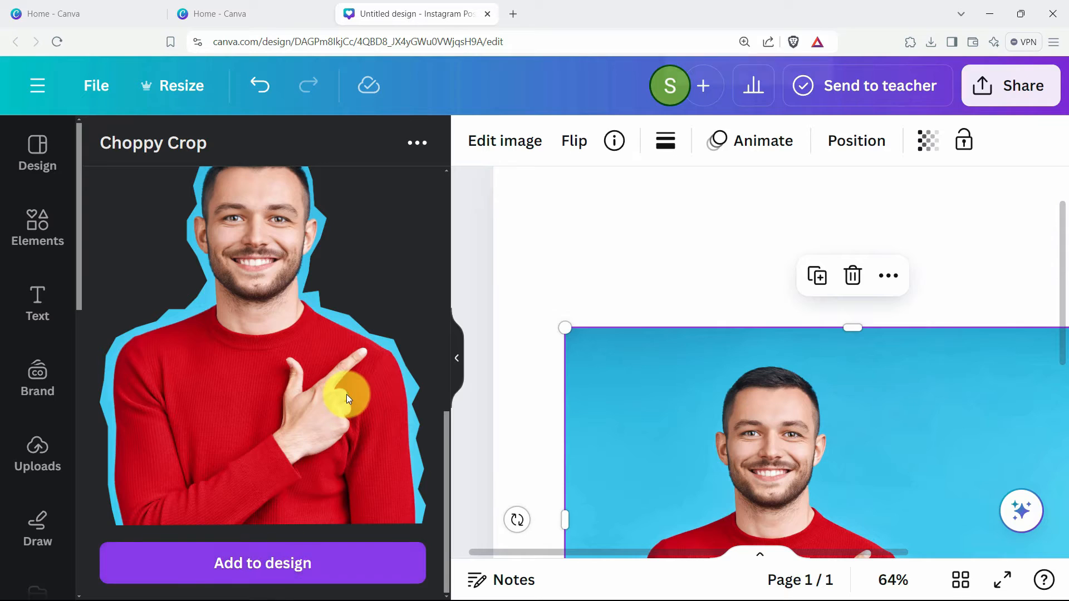
key("ctrl+minus")
key("ctrl+minus")
key("ctrl+minus")
key("ctrl+minus")
key("ctrl+minus")
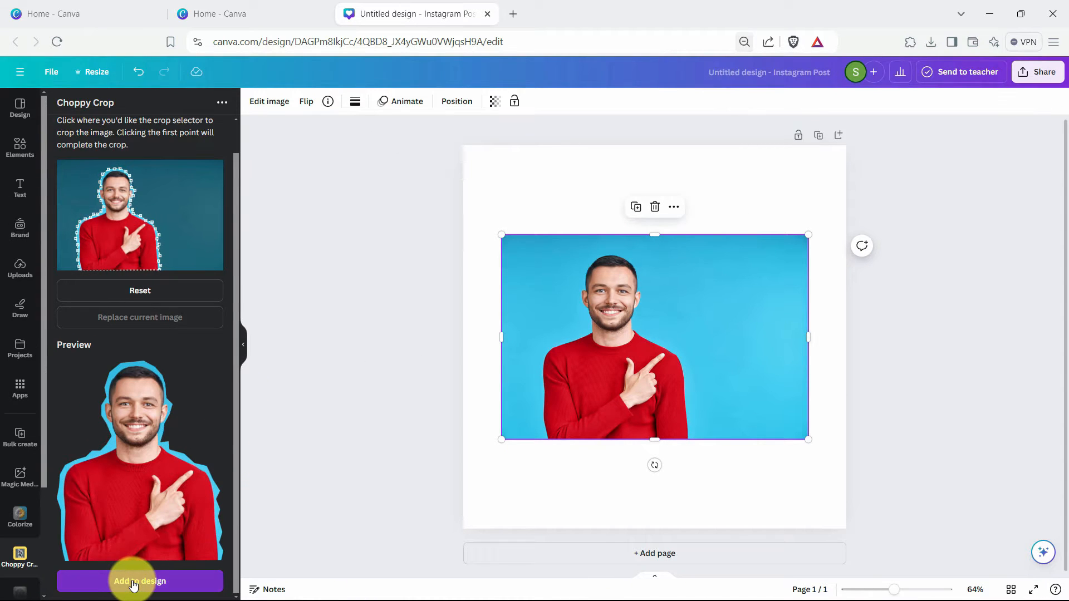
left_click(133, 585)
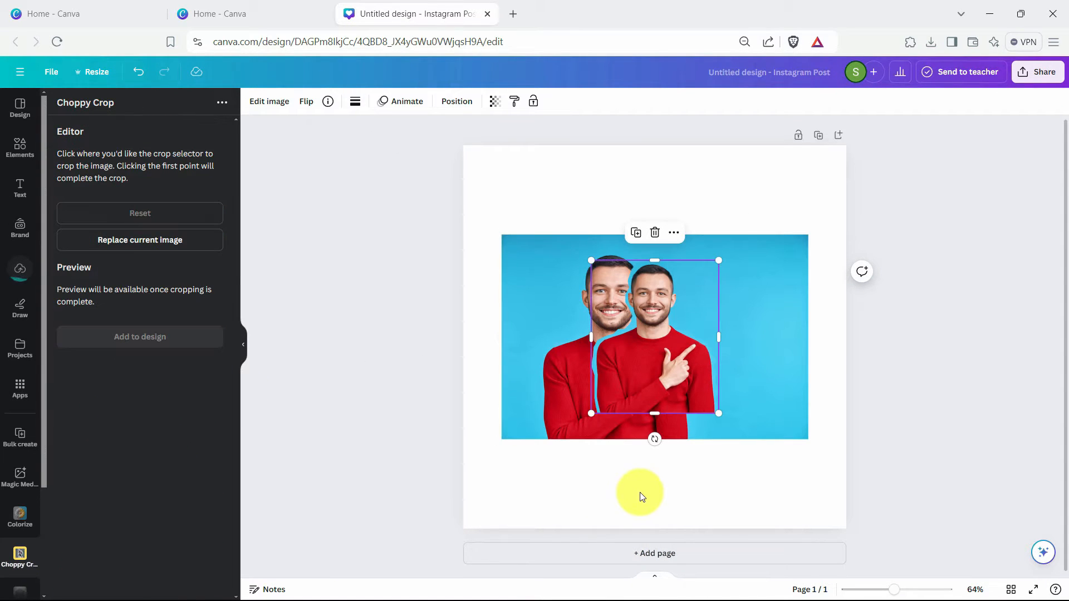
Delete the original photo with the blue background, keeping only the cropped cutout on the page.
left_click(741, 285)
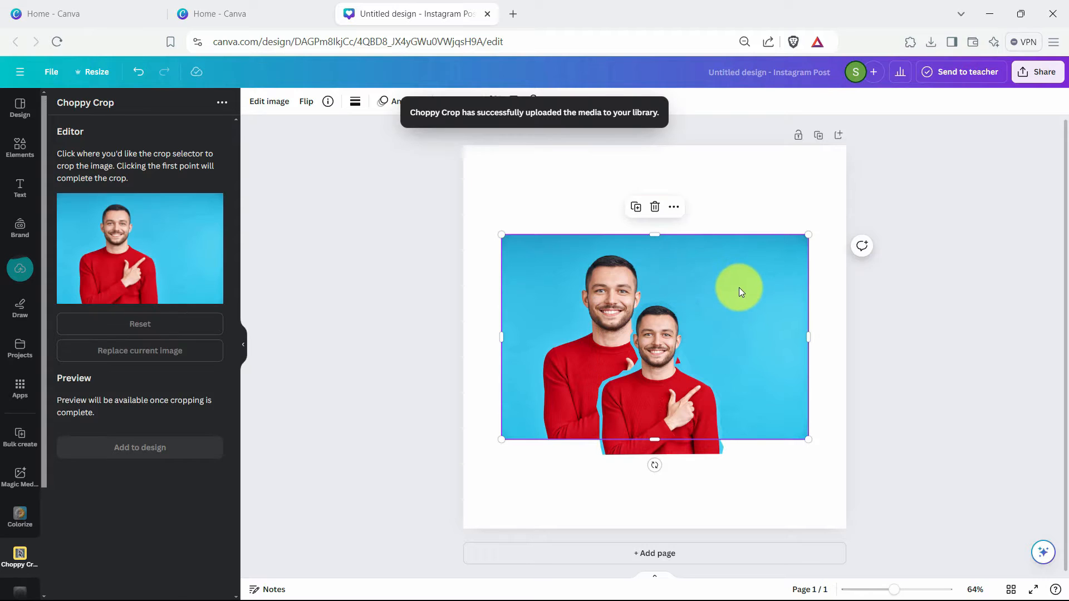
key("Delete")
left_click(677, 288)
scroll(676, 288, "up", 4)
scroll(676, 288, "down", 3)
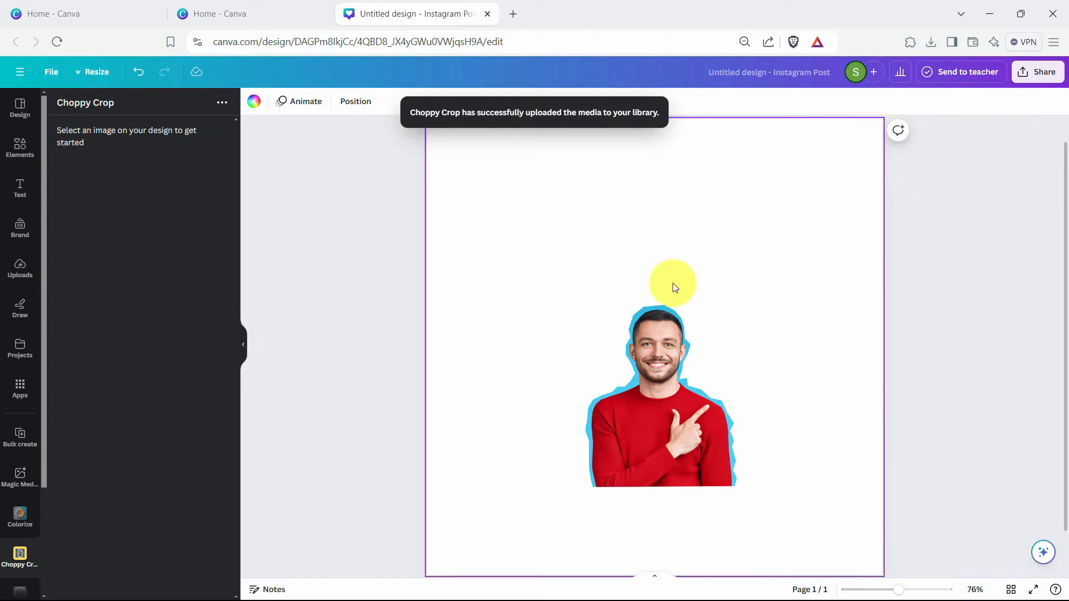
Fill the page background with black and move the man's cutout to the upper part of the page.
left_click(253, 101)
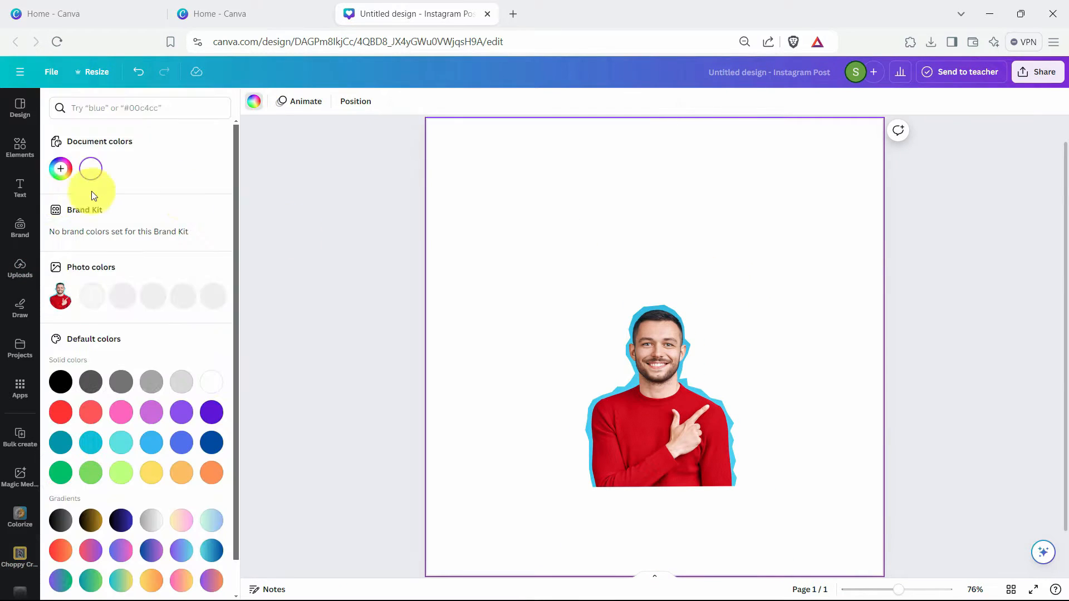
left_click(58, 379)
left_click(653, 344)
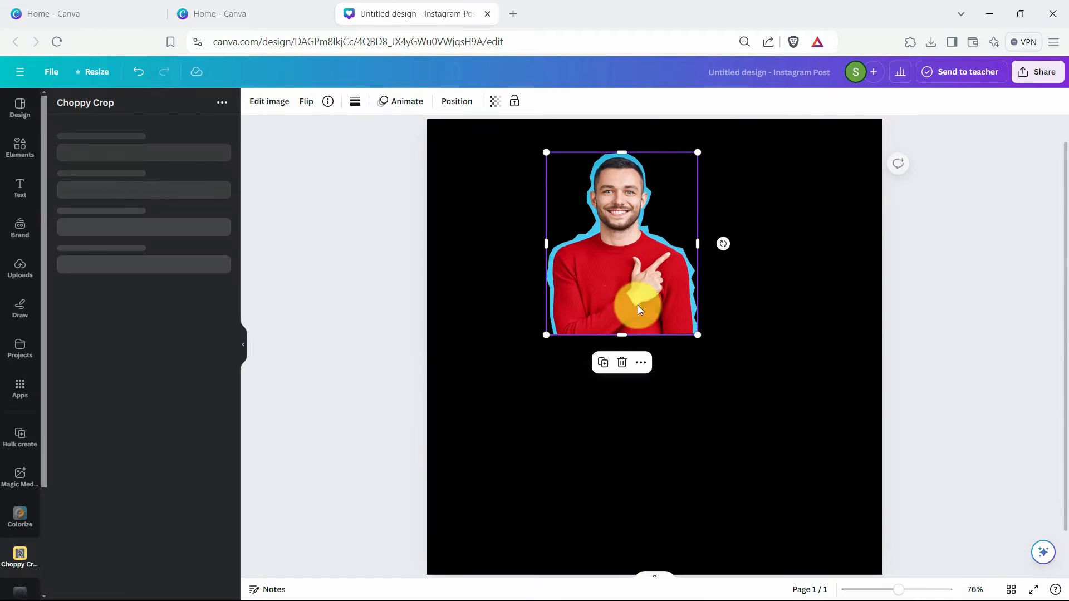
key("ctrl+plus")
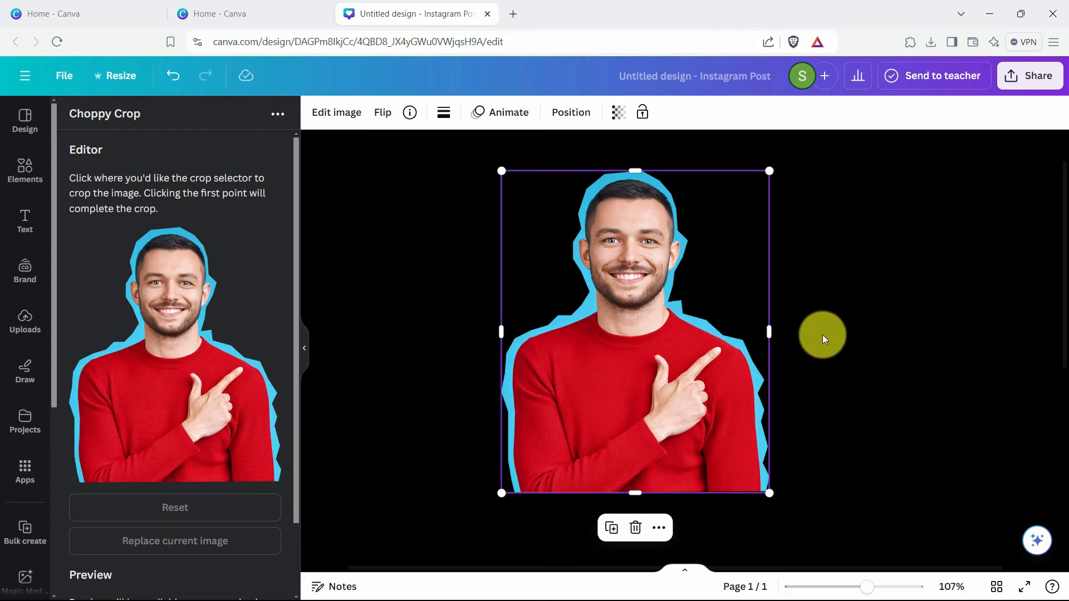
left_click(883, 325)
key("ctrl+minus")
key("ctrl+minus")
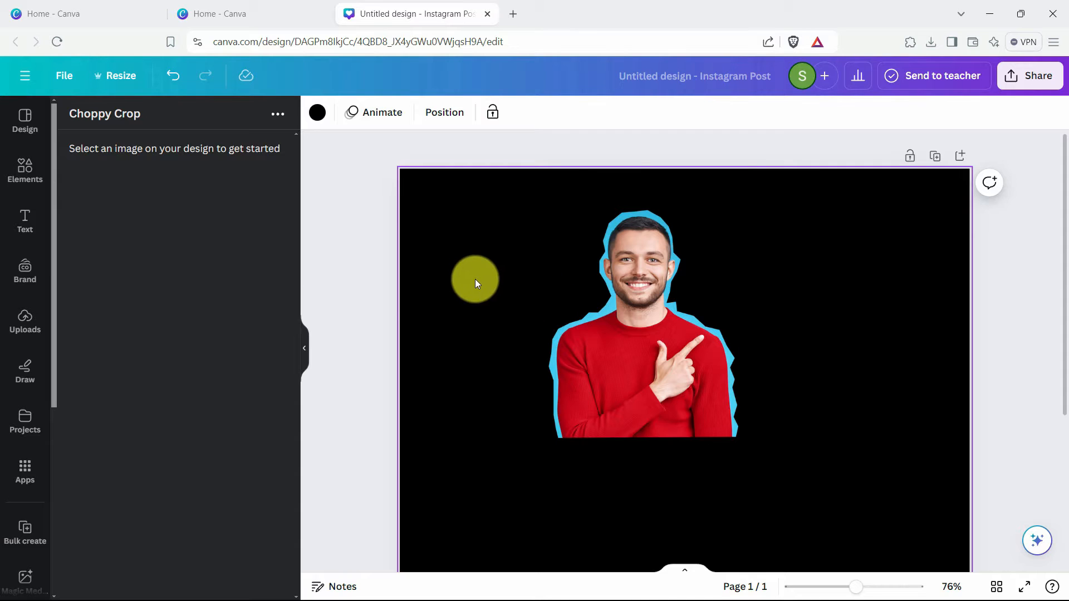
Search the elements for "textured" in place of "man" and limit the results to photos.
left_click(24, 169)
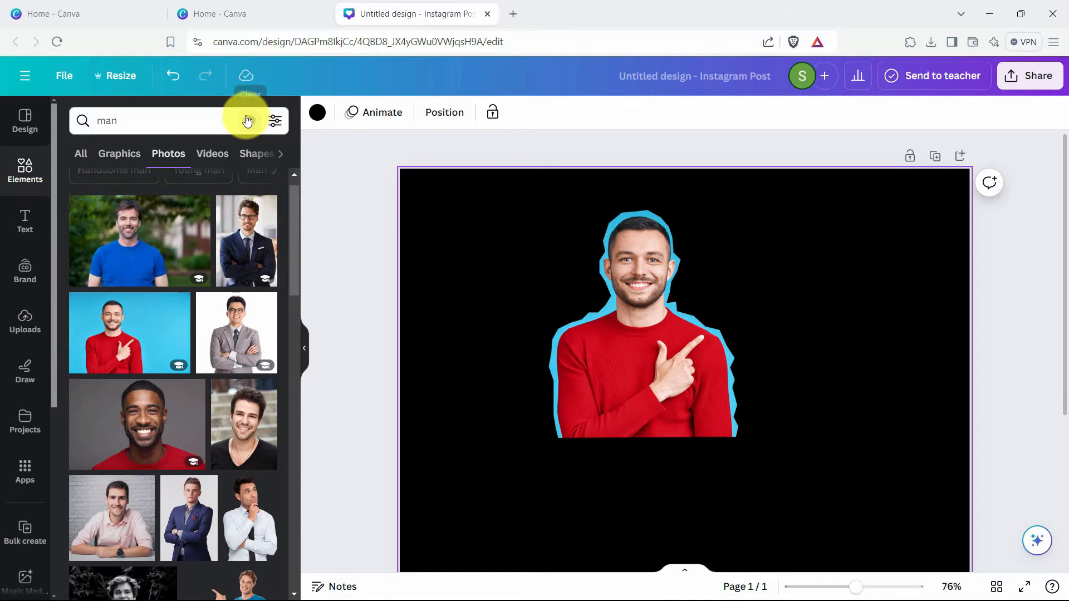
left_click(245, 119)
left_click(147, 122)
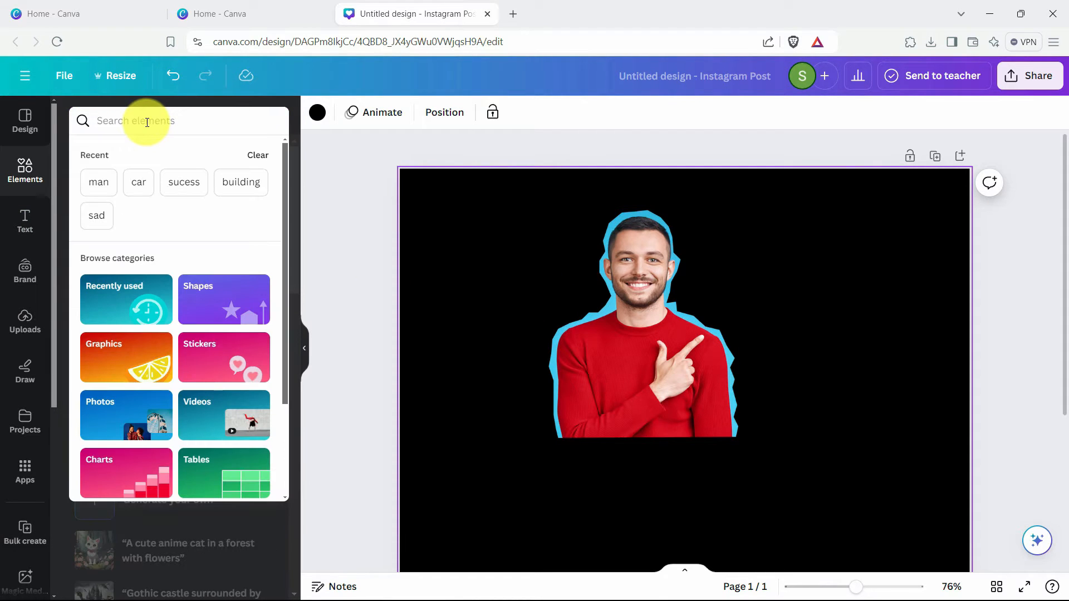
type("textured")
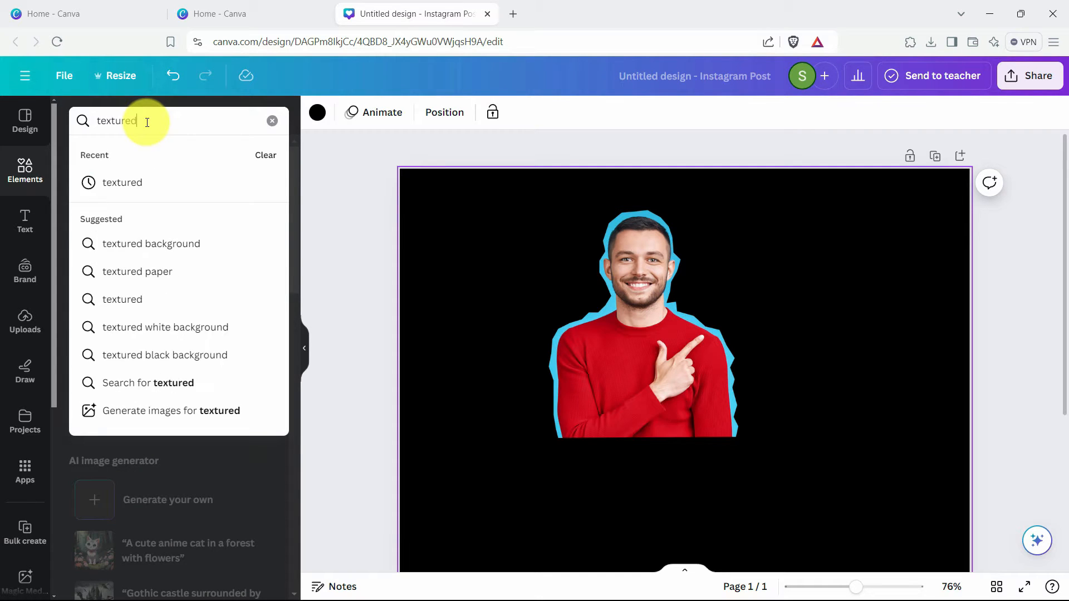
key("Return")
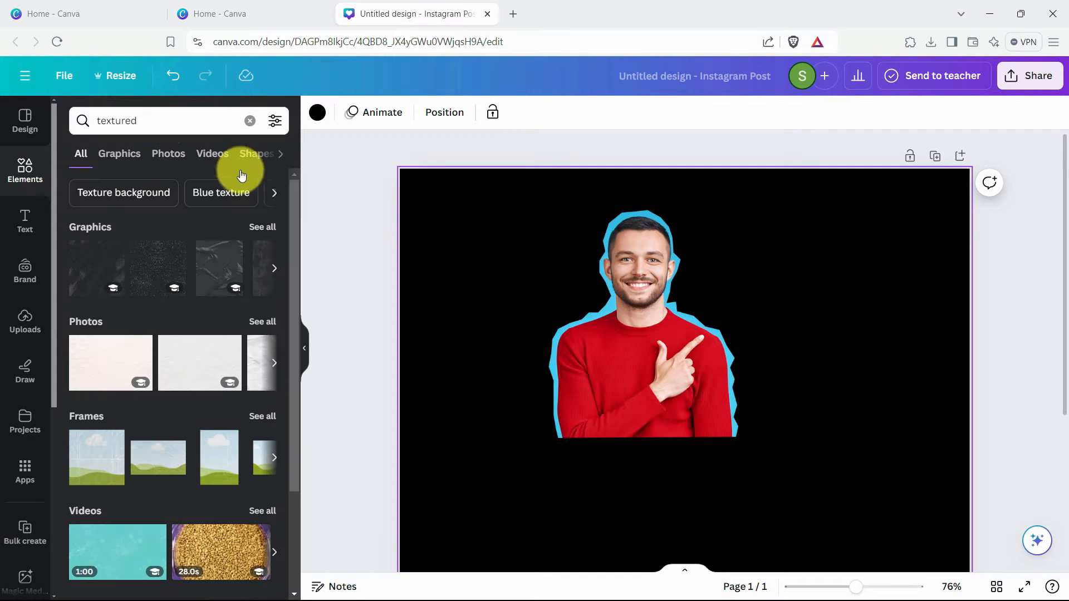
left_click(167, 156)
Add the dark grey concrete texture photo to the page and set it as the page background.
scroll(236, 388, "down", 6)
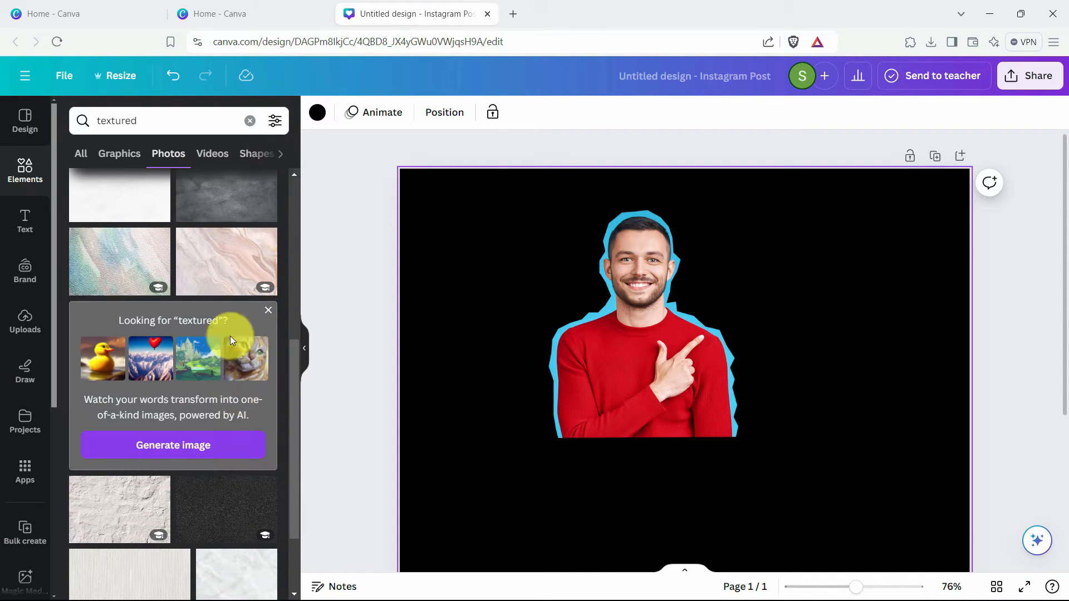
left_click(239, 201)
scroll(656, 456, "down", 4)
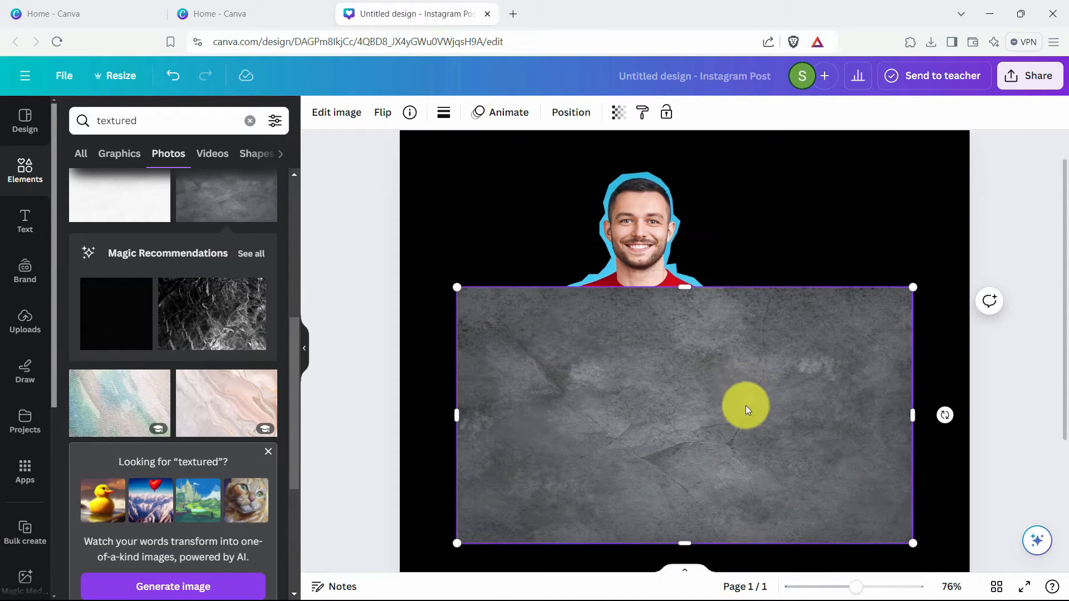
right_click(746, 263)
left_click(818, 548)
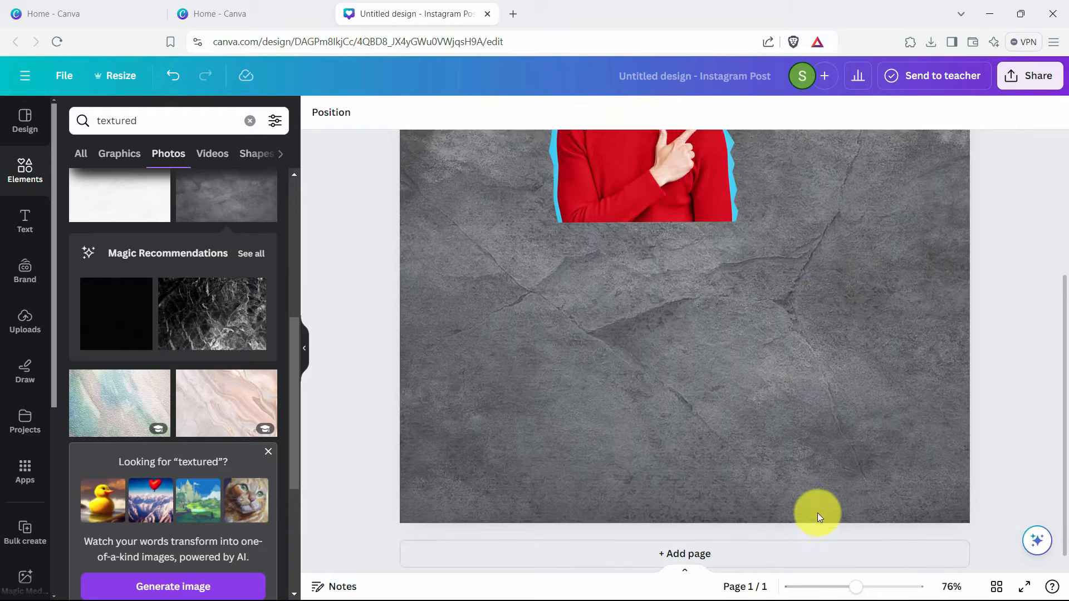
Shrink the man's cutout to about 248 × 298 and place it near the upper-left corner of the page.
scroll(763, 456, "up", 2)
left_click(703, 403)
left_click_drag(738, 418, 662, 356)
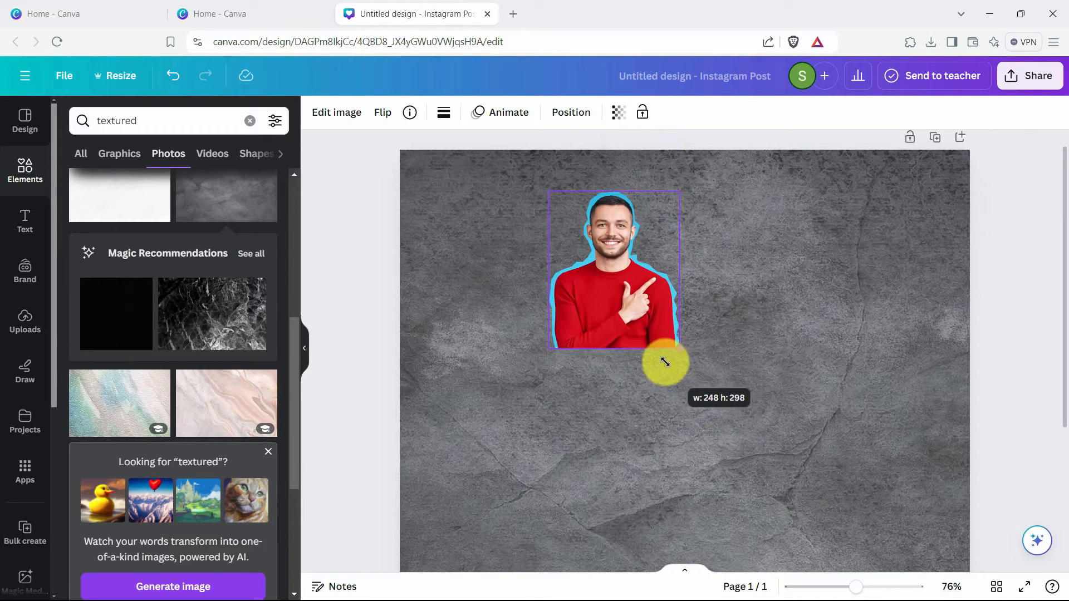
left_click_drag(609, 291, 517, 301)
scroll(720, 365, "down", 3)
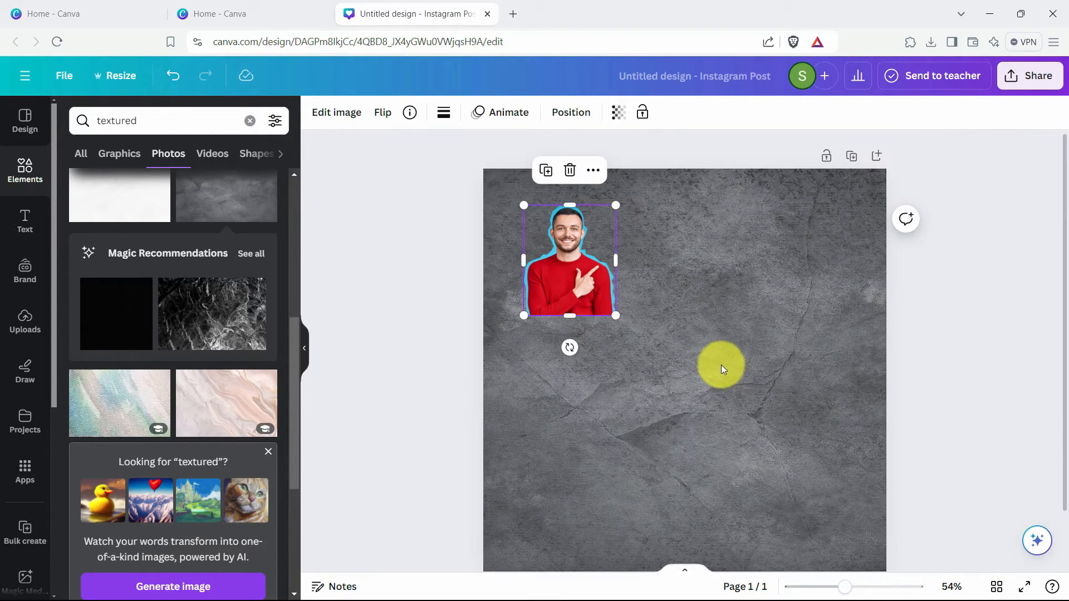
left_click(736, 348)
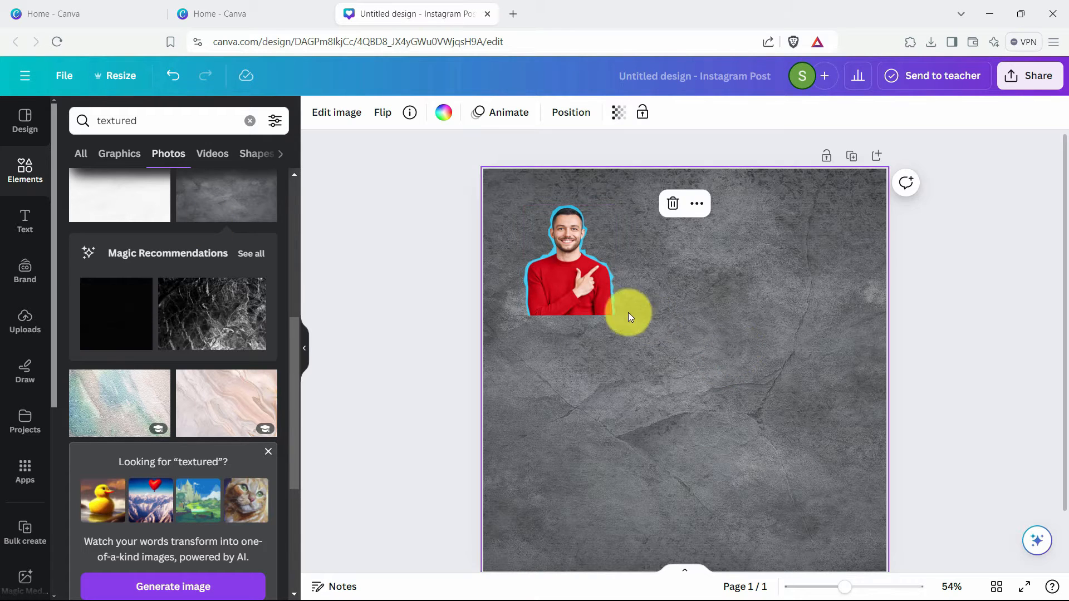
Open the Shadows effects for the man's cutout.
left_click(593, 290)
scroll(567, 291, "up", 3)
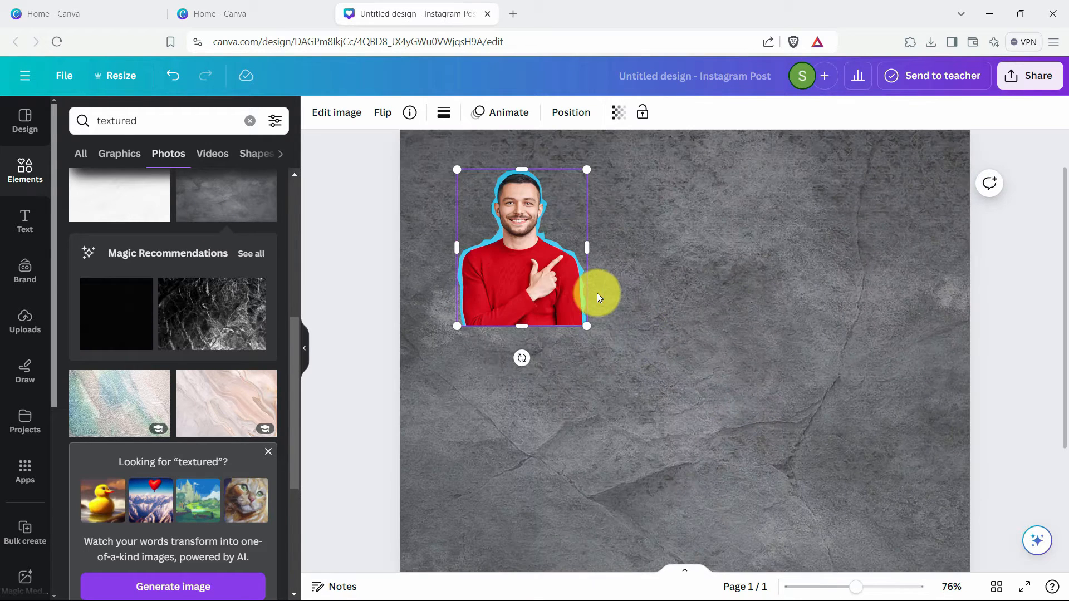
left_click(344, 117)
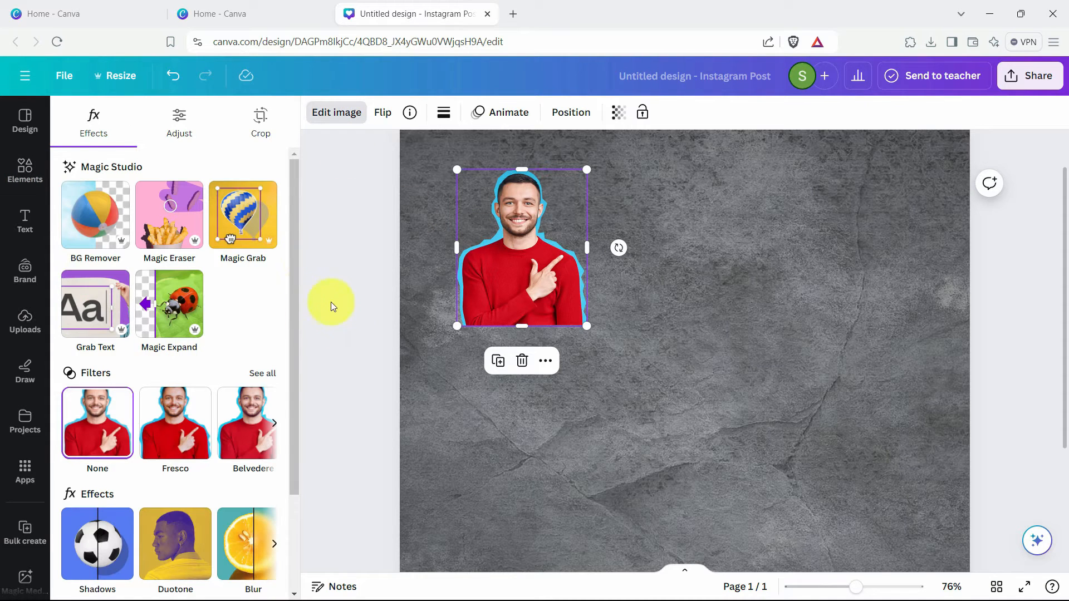
left_click_drag(296, 285, 289, 395)
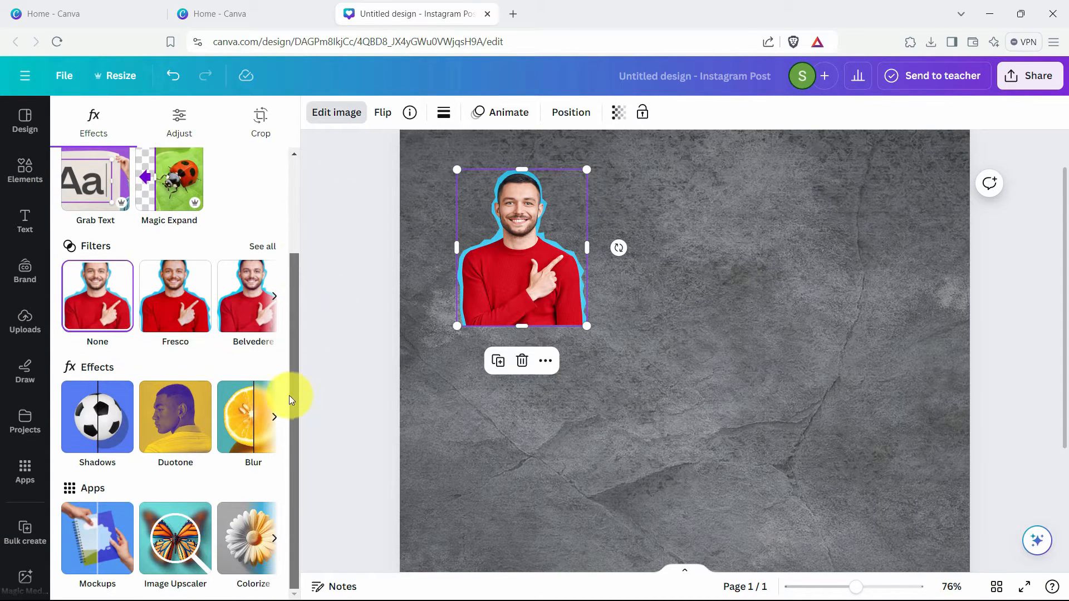
left_click(80, 438)
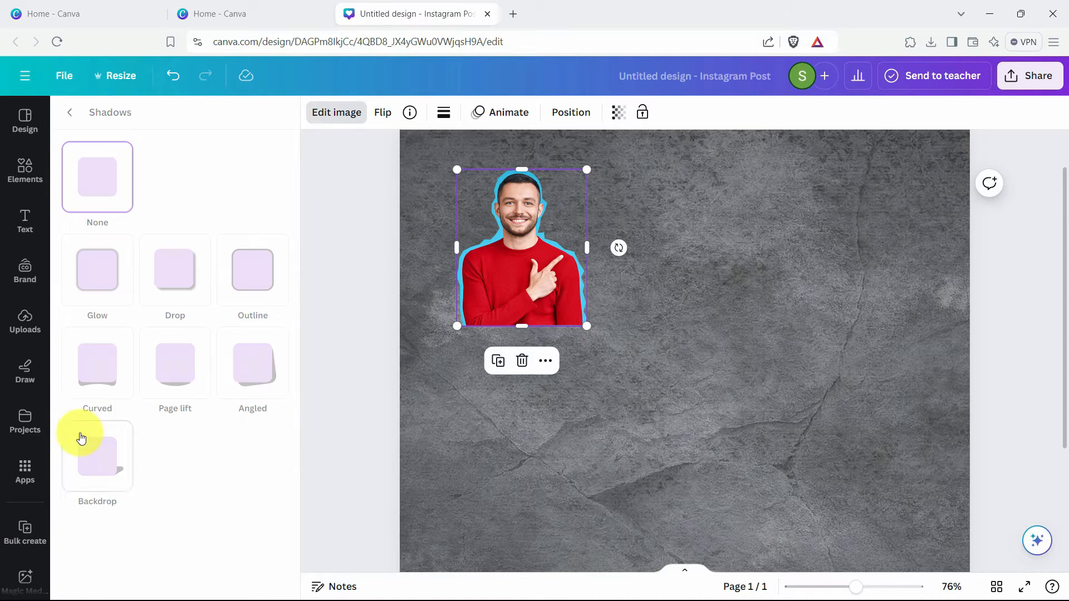
Try the Glow, Drop, Outline, Page lift, Curved and Backdrop shadows on the cutout and apply the Angled shadow.
left_click(103, 281)
left_click(163, 284)
left_click(239, 281)
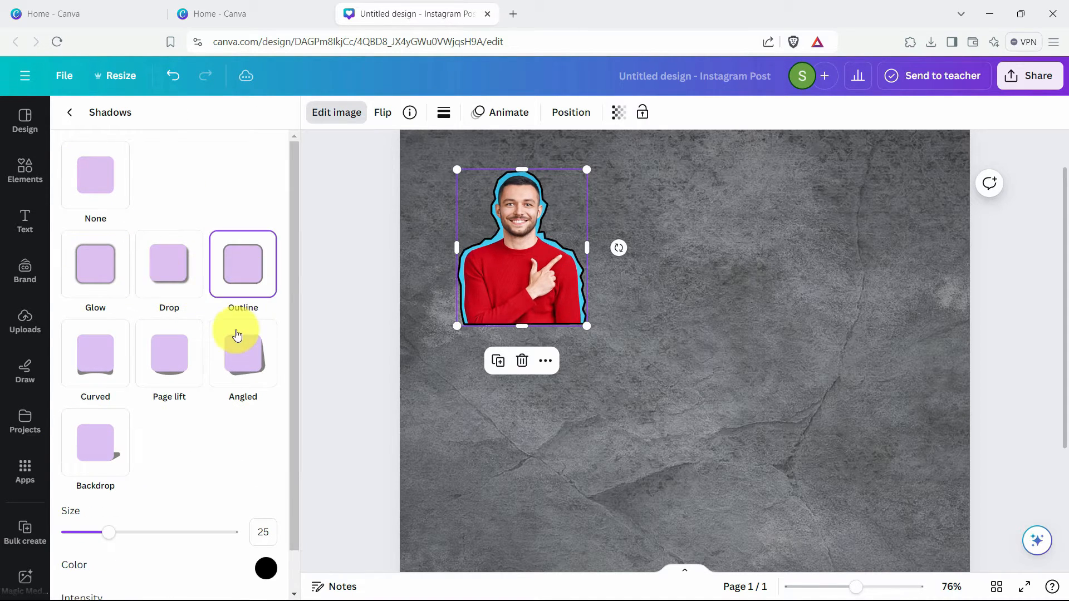
left_click(239, 342)
left_click(179, 365)
left_click(95, 356)
left_click(234, 367)
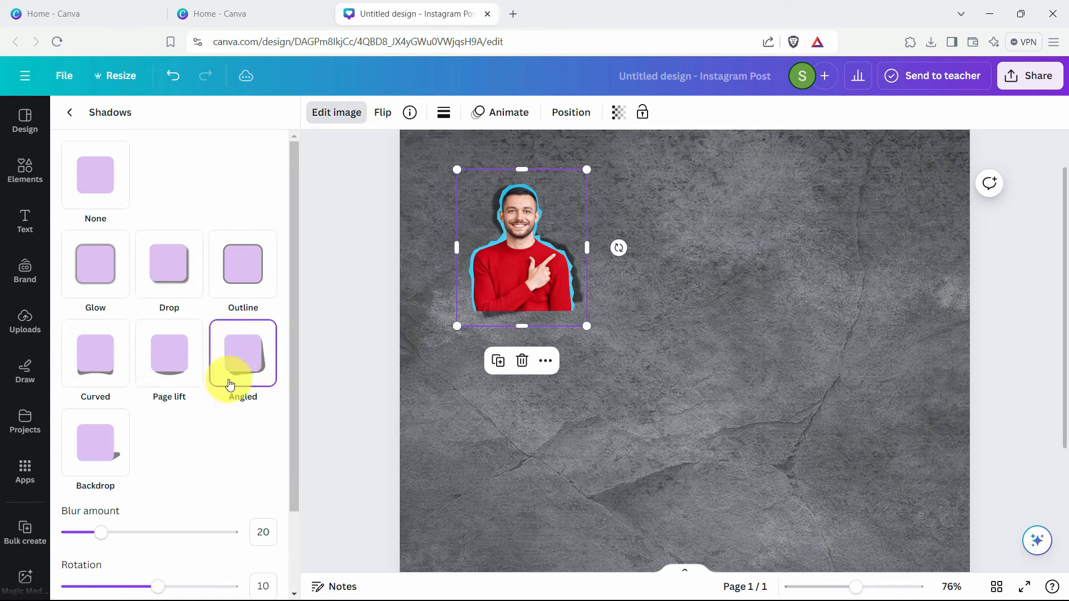
left_click(103, 453)
left_click(243, 354)
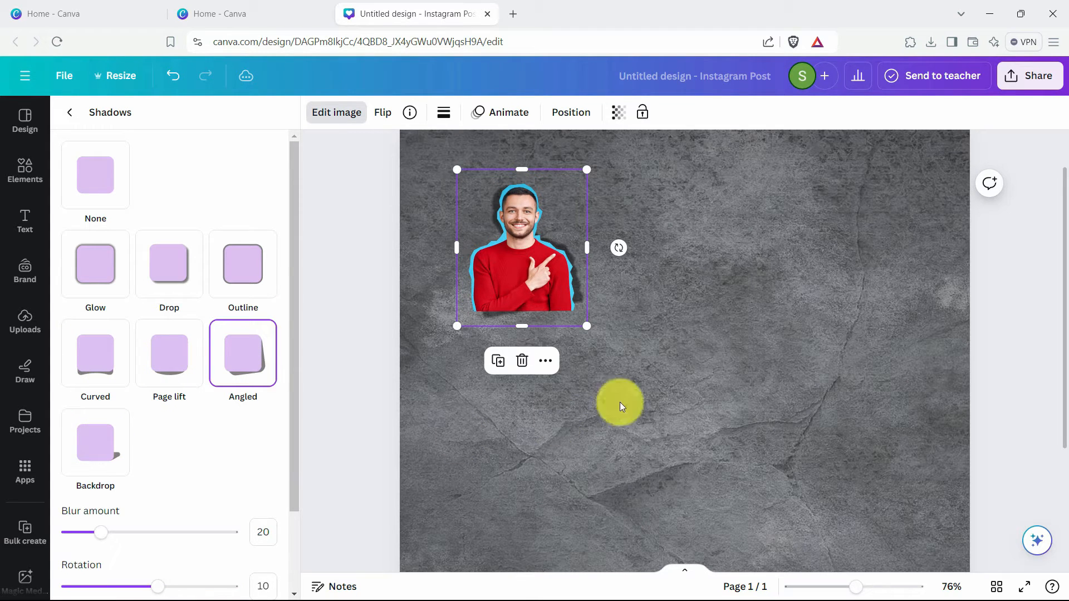
Check the shadow up close and nudge the man's cutout slightly up and to the right on the page.
left_click(680, 409)
scroll(657, 296, "up", 3)
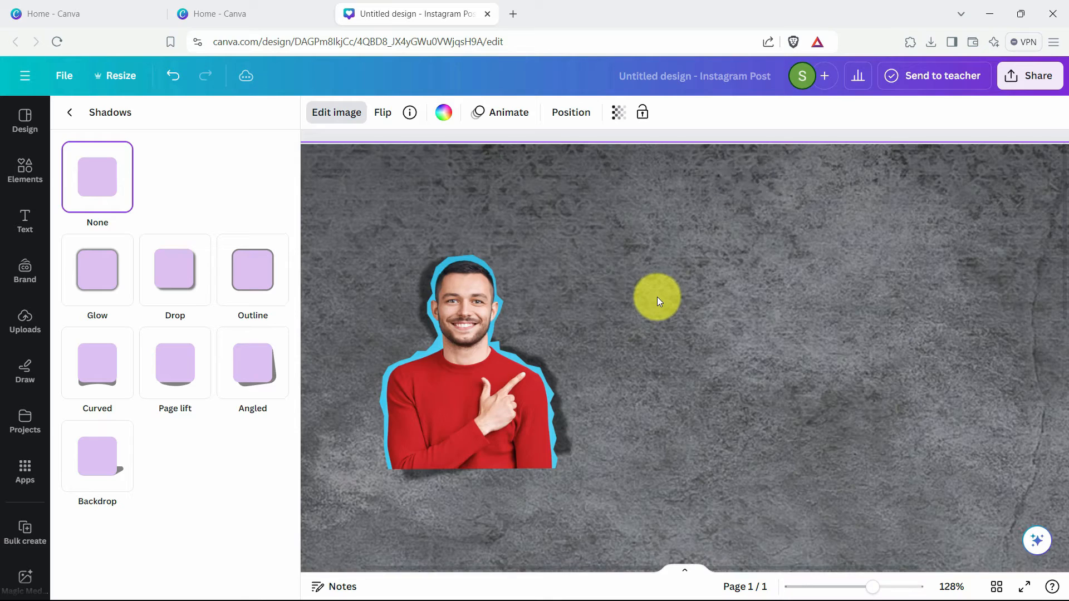
scroll(657, 296, "down", 3)
scroll(564, 332, "up", 3)
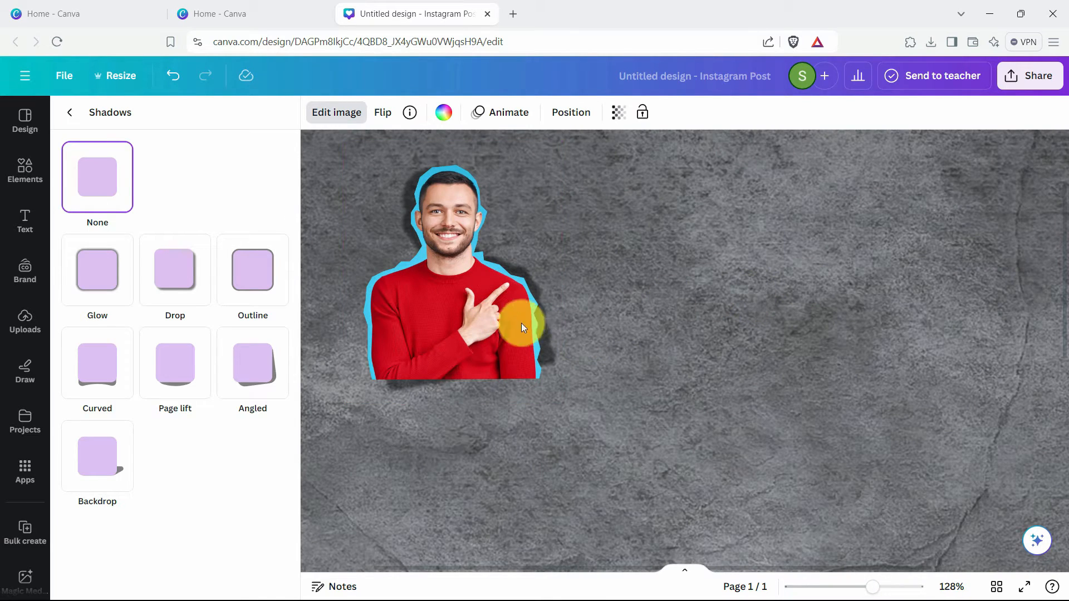
left_click_drag(472, 295, 484, 286)
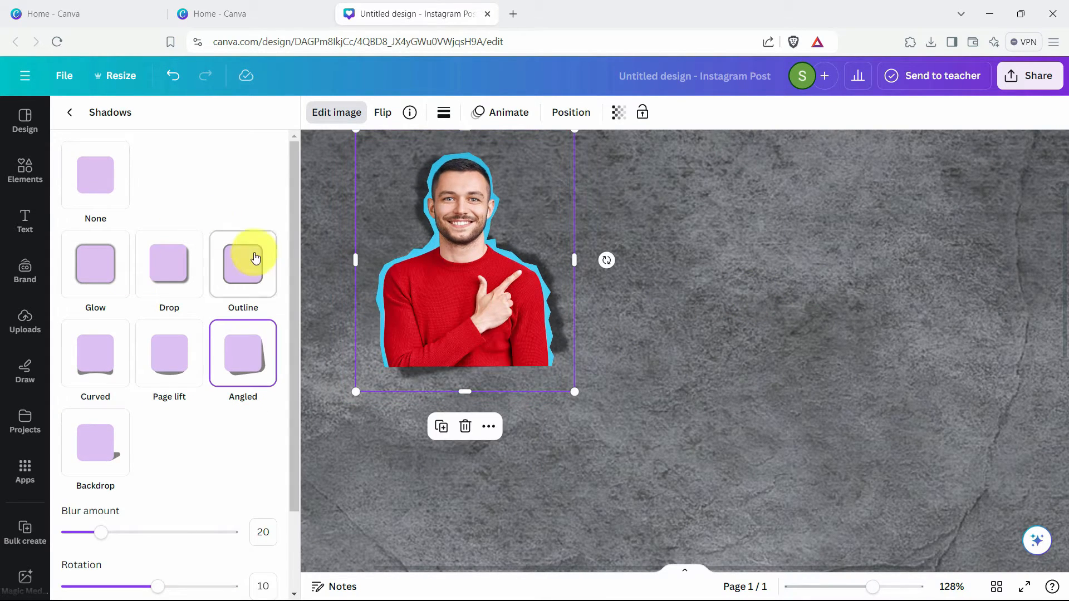
Search the elements for "d paper cut".
left_click(25, 170)
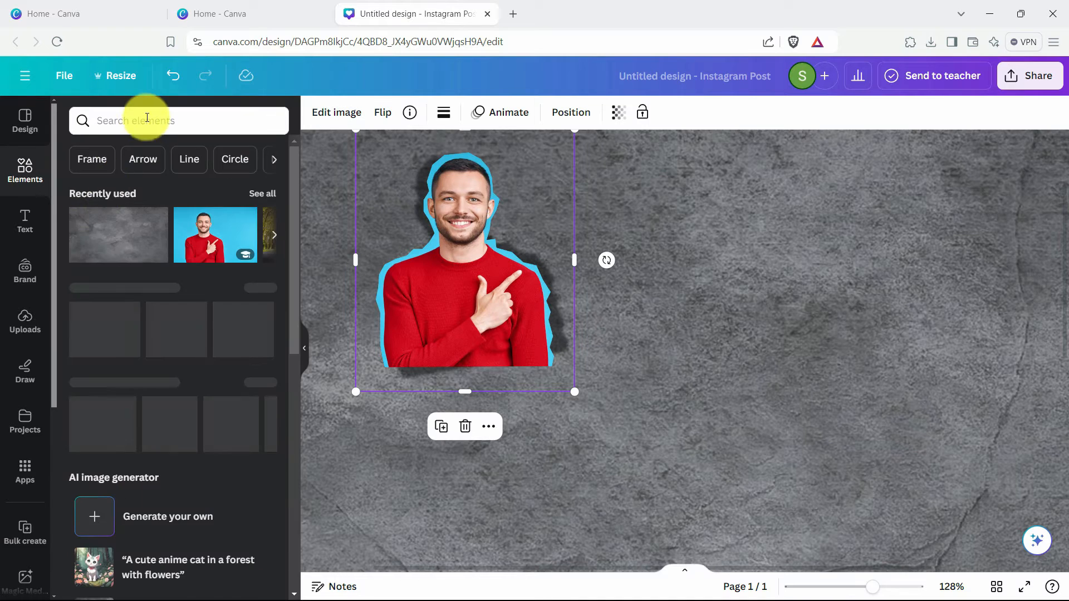
left_click(147, 115)
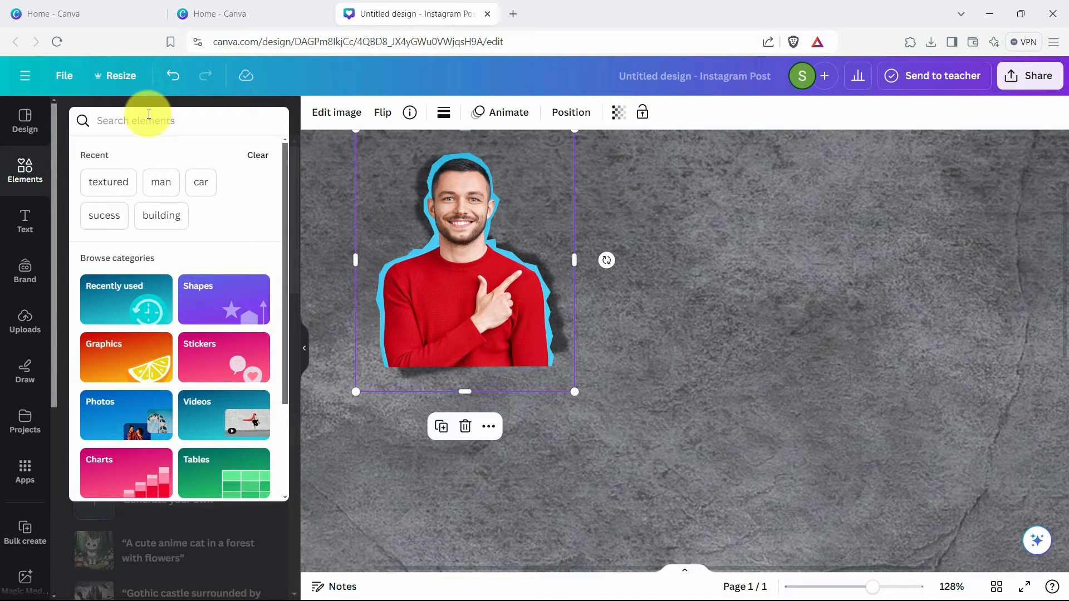
type("d pape")
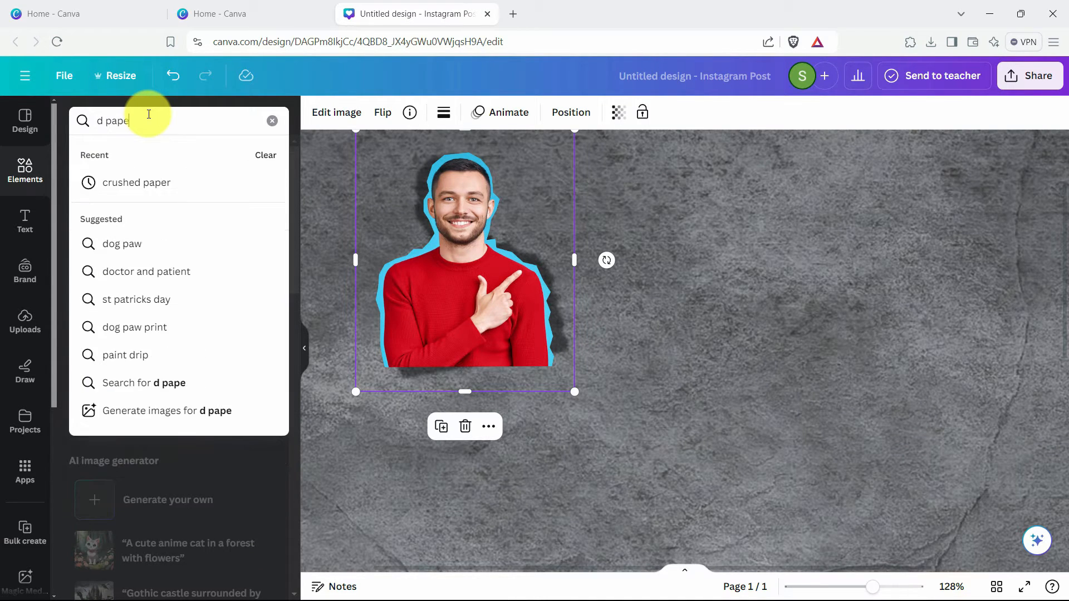
type("r cut")
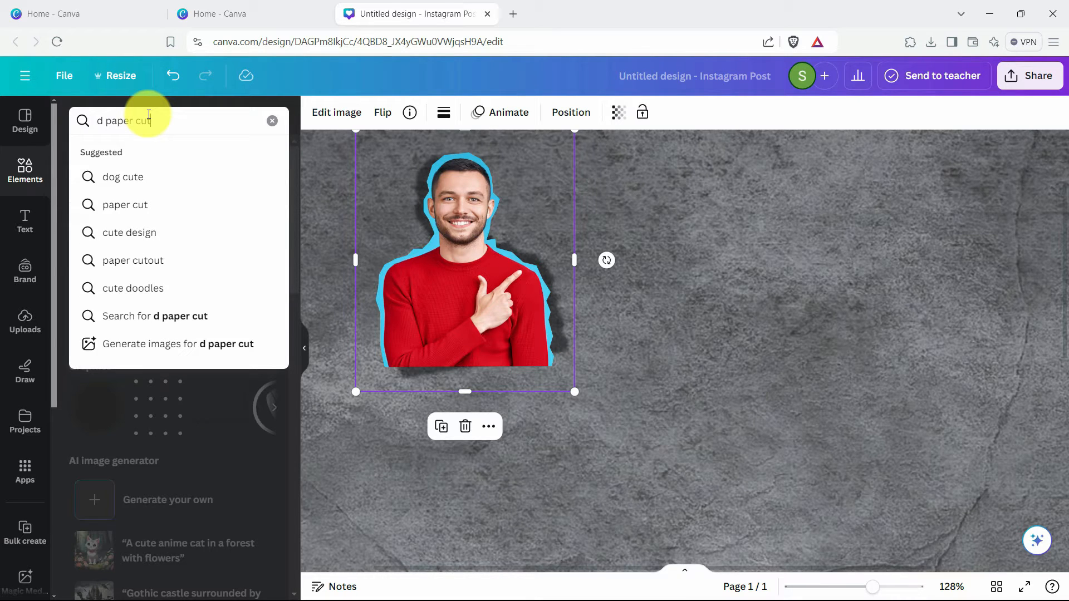
key("Return")
Add the black lowercase "d" paper-cut graphic on grid paper to the page and shrink it.
left_click_drag(95, 266, 629, 420)
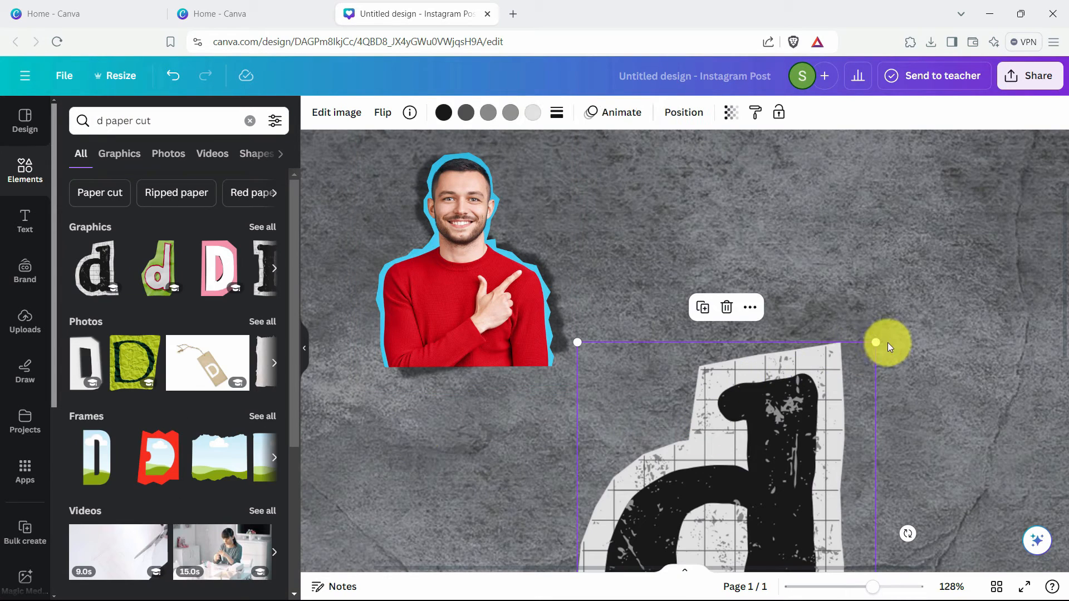
left_click_drag(888, 345, 796, 461)
Show all graphics for "d paper cut" and add the black uppercase "D" on grid paper to the page.
left_click(272, 228)
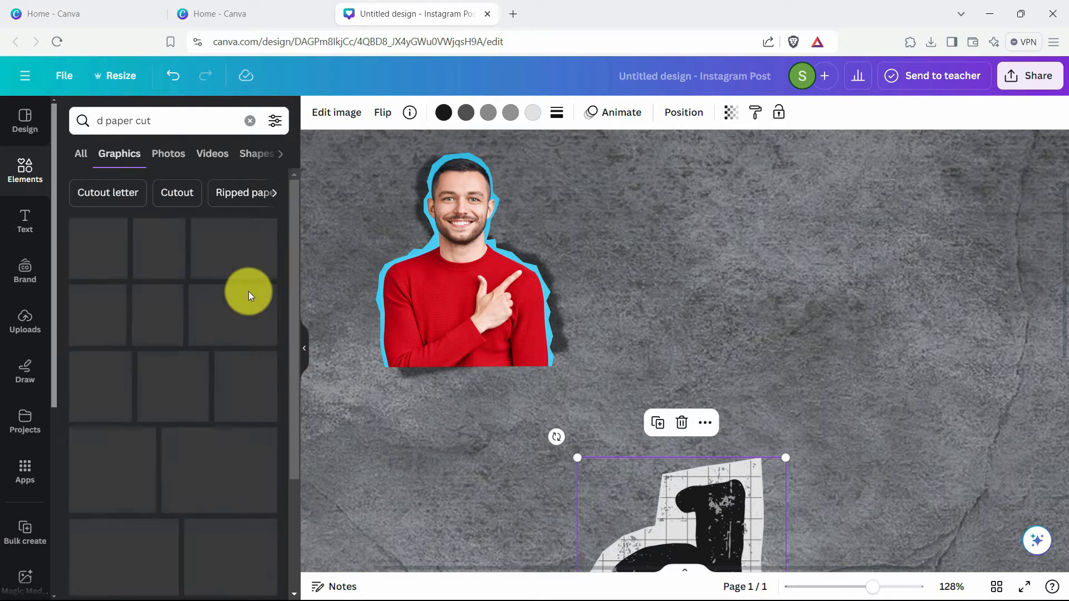
scroll(172, 353, "down", 1)
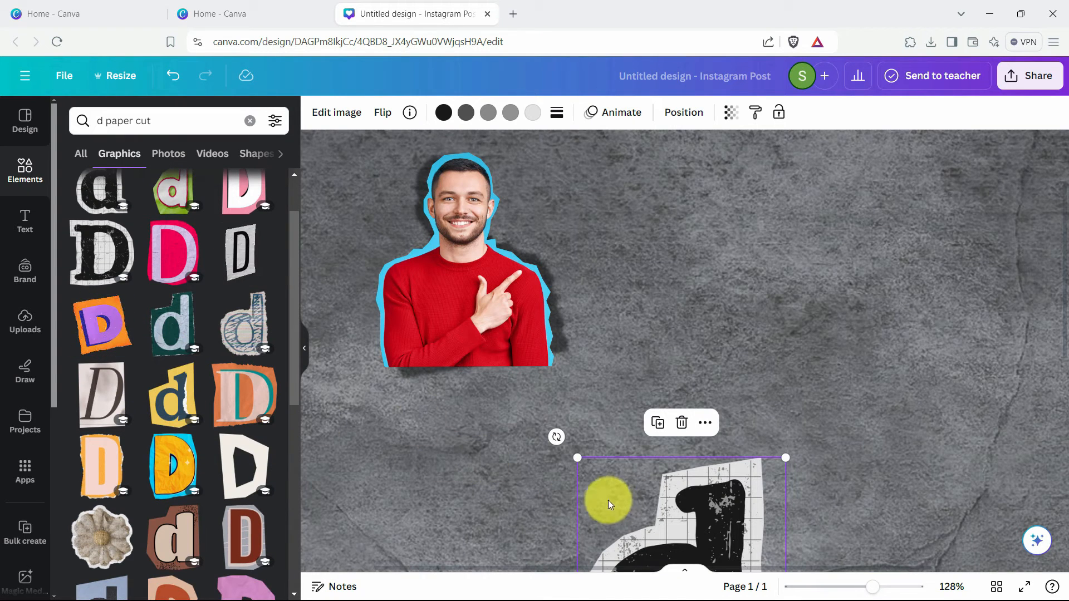
left_click_drag(101, 251, 686, 365)
scroll(676, 372, "down", 1)
scroll(669, 386, "down", 1)
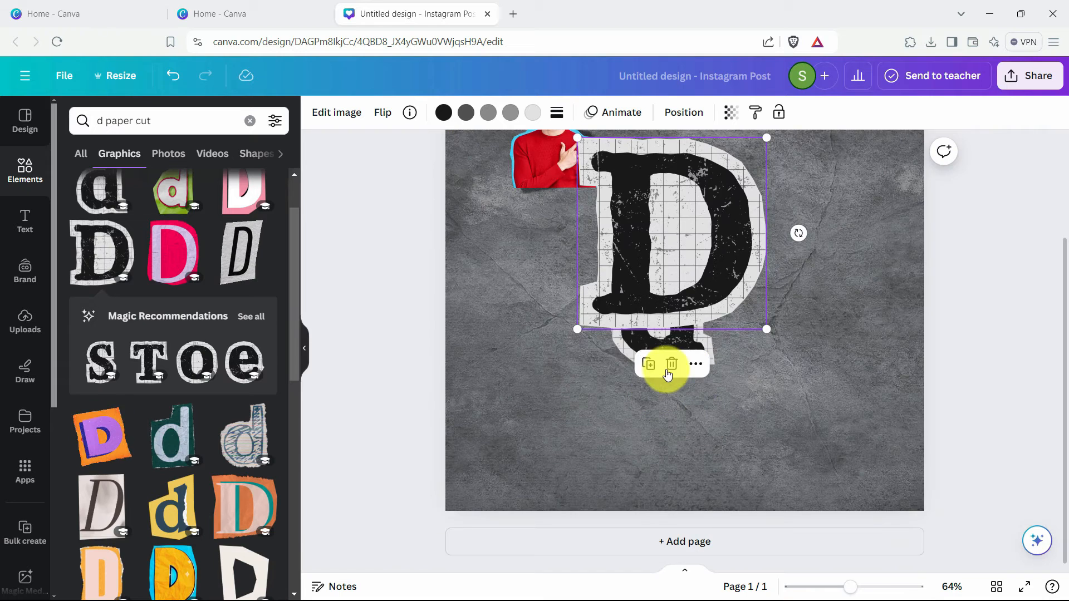
Delete the lowercase "d" graphic and shrink the uppercase "D" to a small letter just below the man.
left_click(638, 343)
key("Delete")
left_click(633, 199)
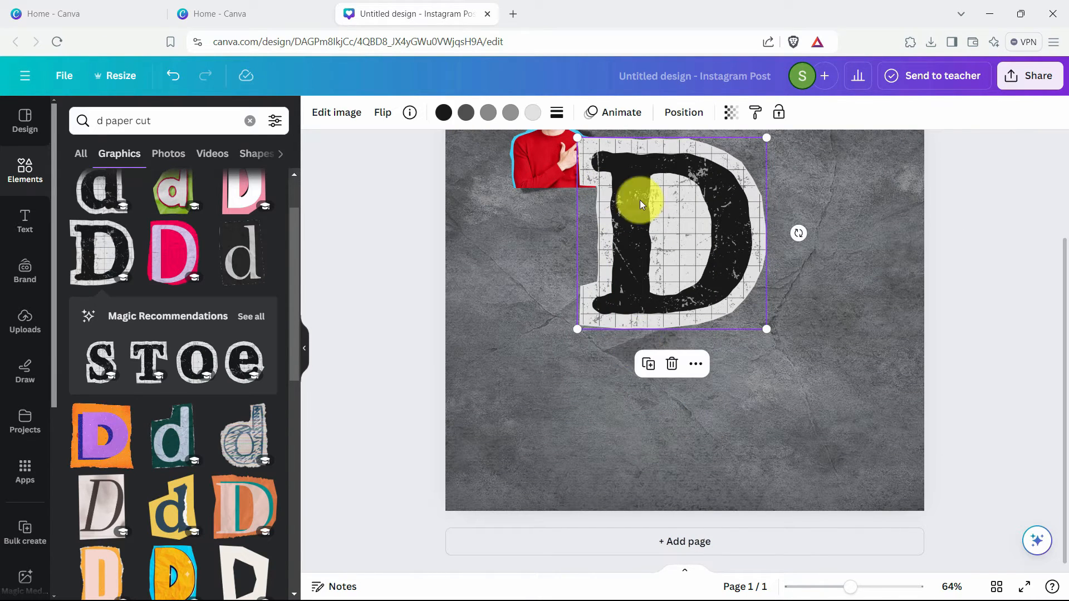
left_click_drag(779, 137, 608, 279)
Change the element search to "A paper cut" and run it.
left_click(105, 122)
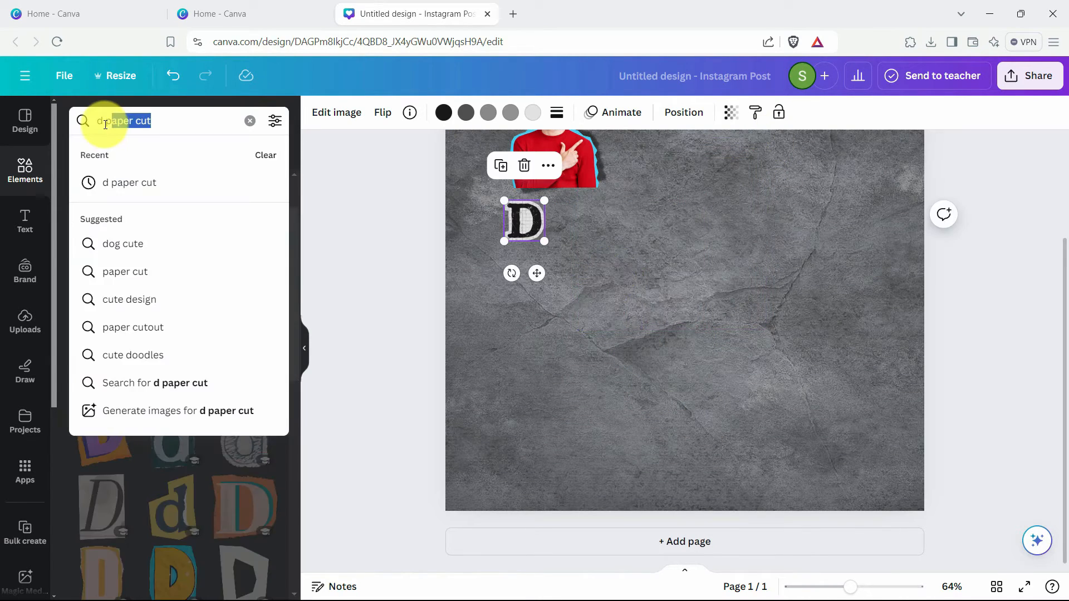
left_click(106, 123)
left_click_drag(106, 123, 96, 123)
type("A")
key("Return")
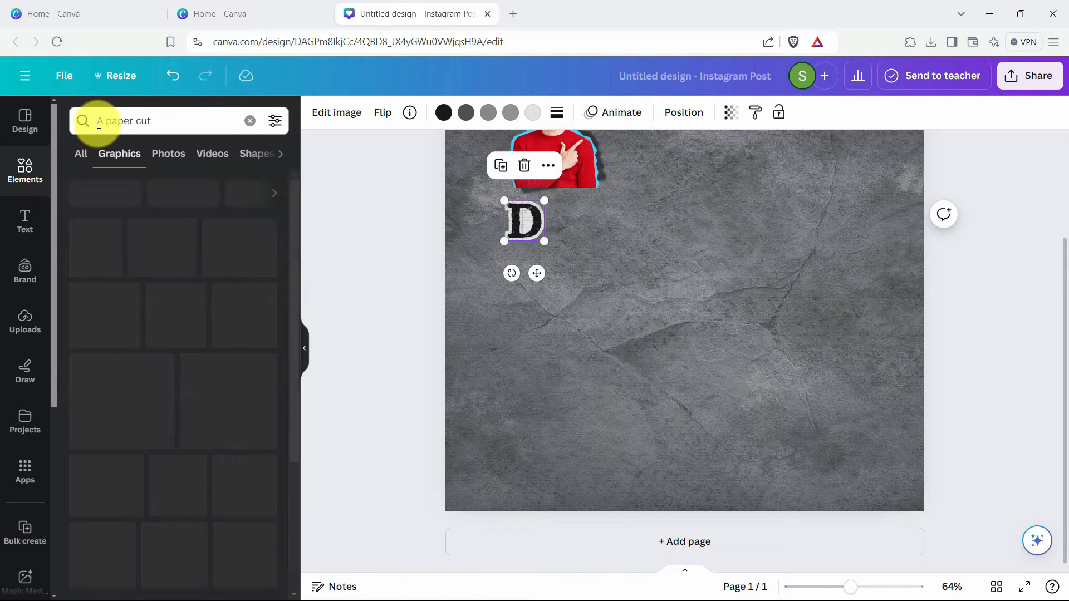
Add the white paper-cut "A" graphic to the page as a small letter directly after the "D".
left_click(242, 258)
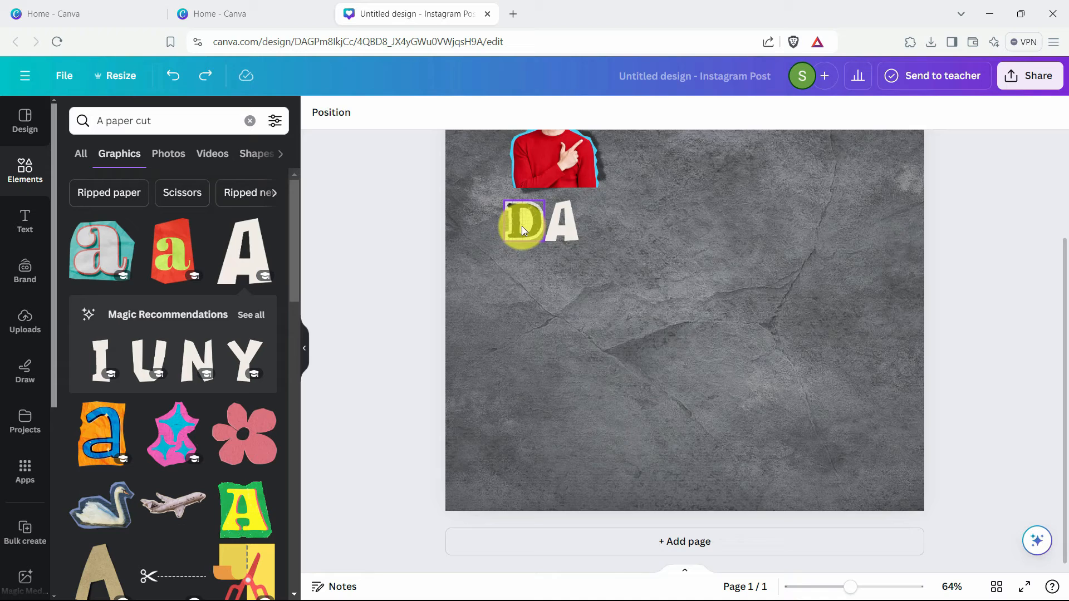
scroll(522, 226, "up", 5)
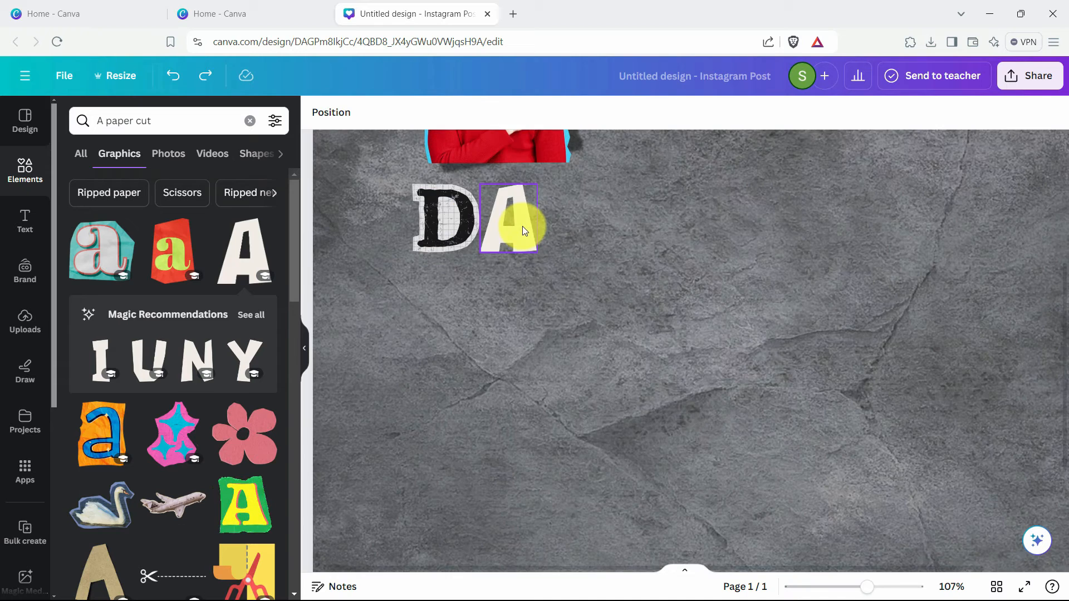
scroll(509, 269, "up", 3)
left_click(488, 289)
Duplicate the black "D" and place the copy after the "A" to spell "DAD".
left_click(449, 431)
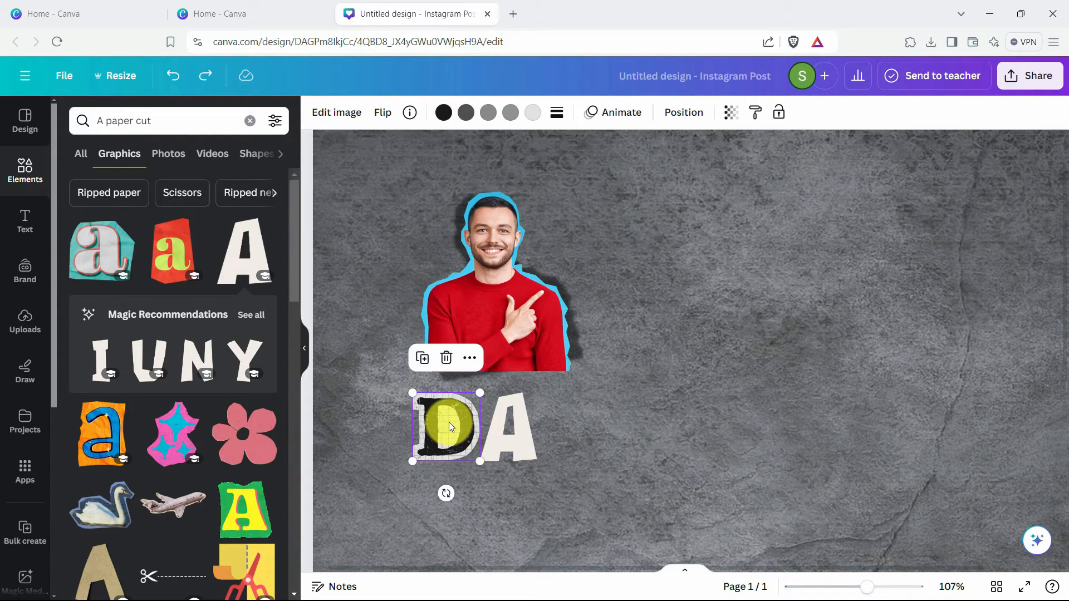
left_click_drag(450, 426, 579, 422)
scroll(686, 399, "down", 2)
left_click(677, 387)
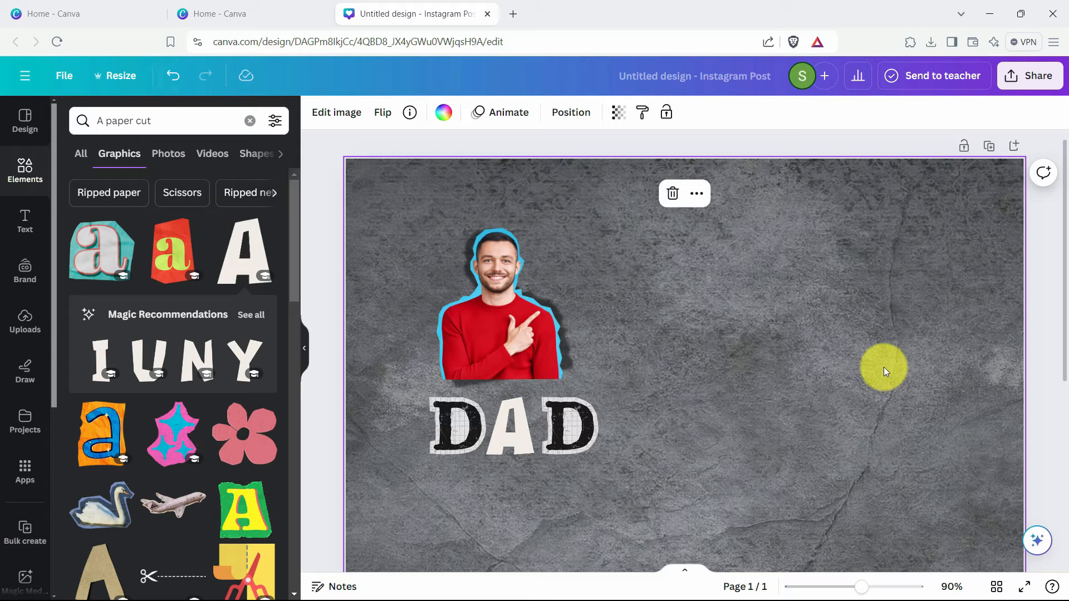
scroll(892, 309, "down", 3)
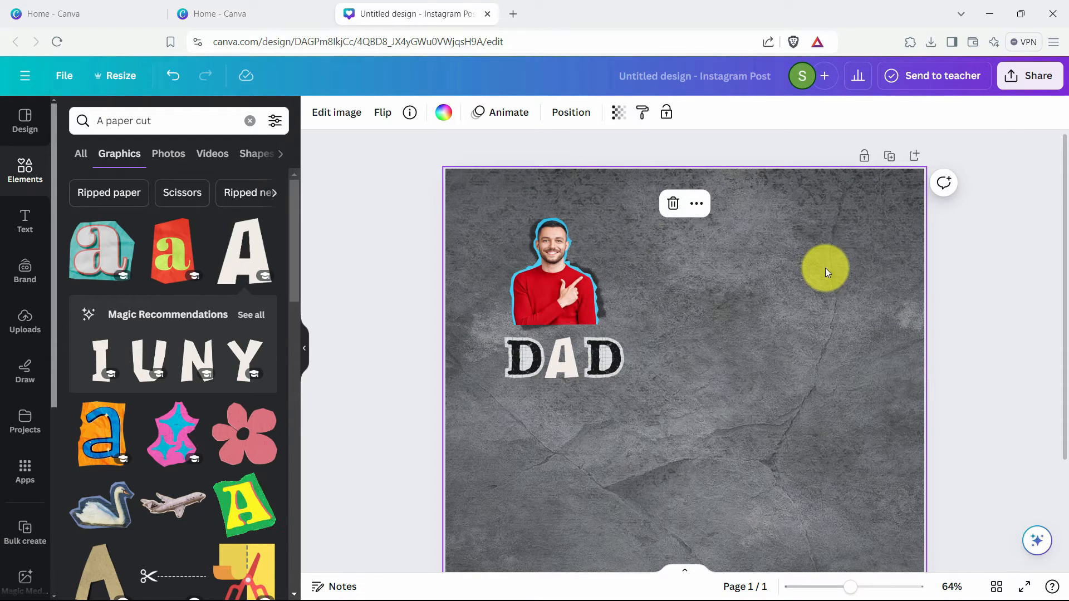
Clear the previous element search and search the elements for "girl".
left_click(249, 121)
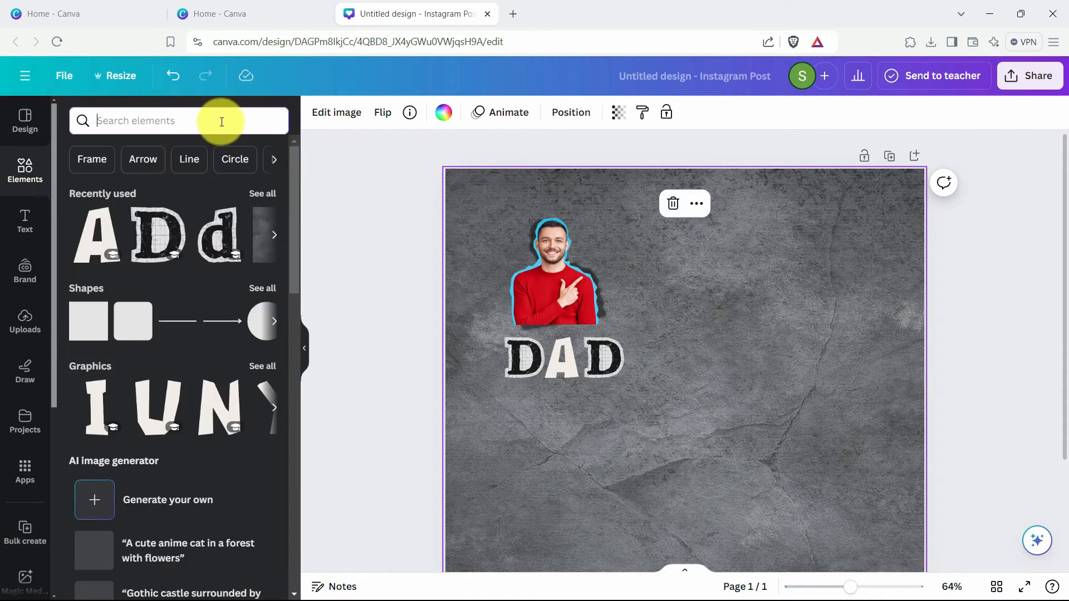
left_click(28, 179)
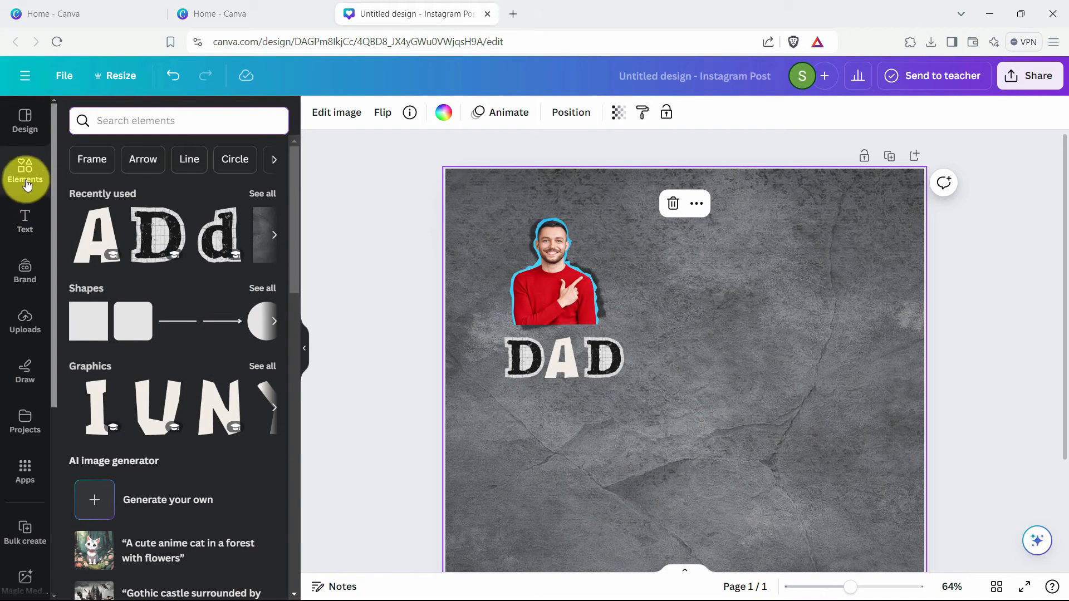
left_click(171, 127)
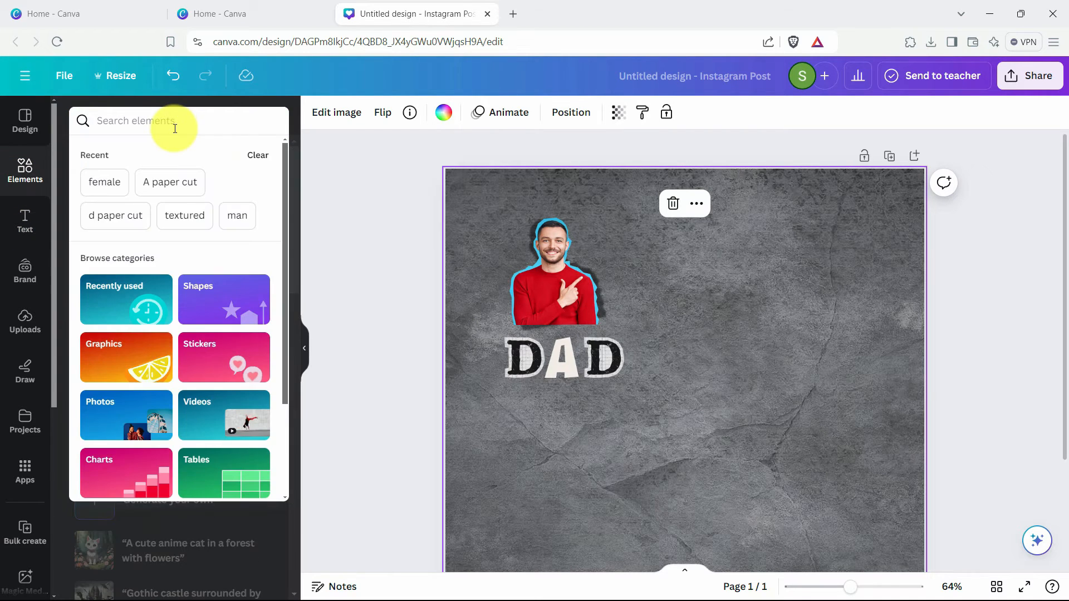
type("girl")
key("Return")
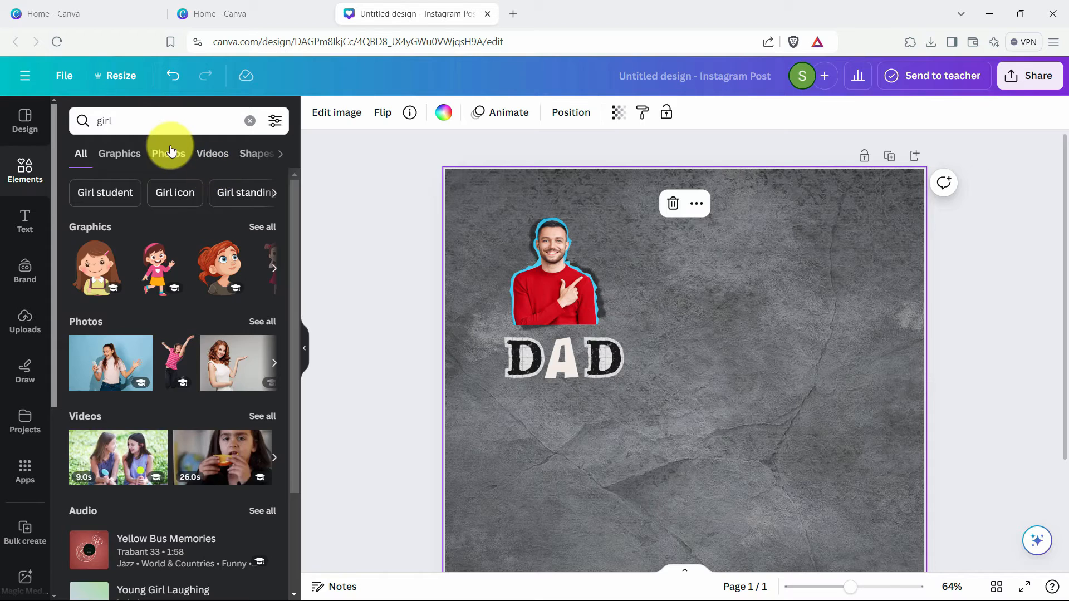
Add the photo of the pointing girl on a yellow background, enlarge it slightly and move it to the page's upper right.
left_click(168, 152)
left_click(147, 289)
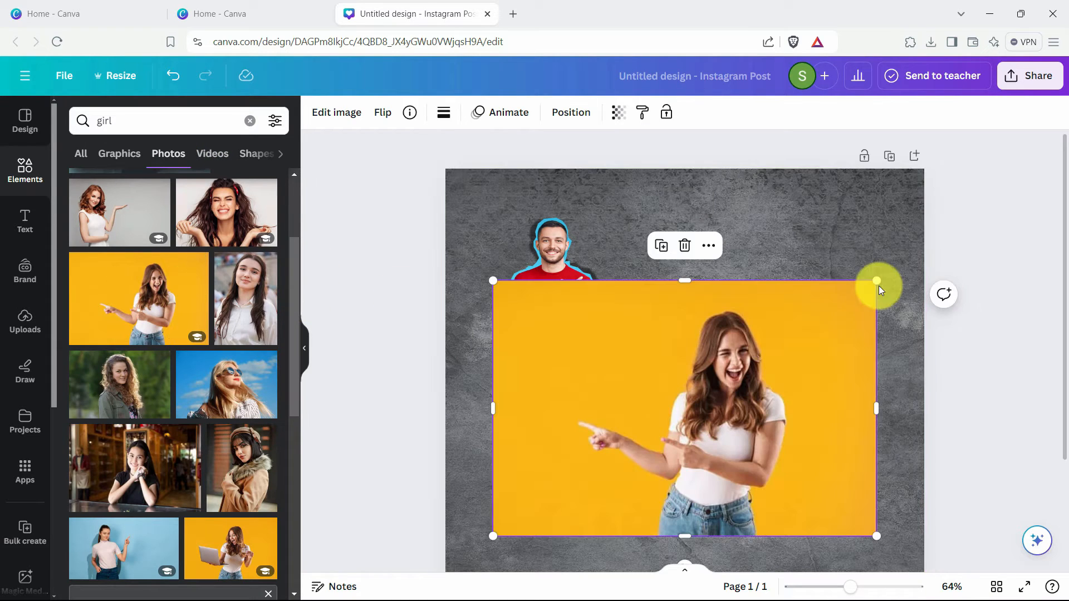
left_click_drag(878, 280, 894, 260)
left_click_drag(731, 304, 743, 225)
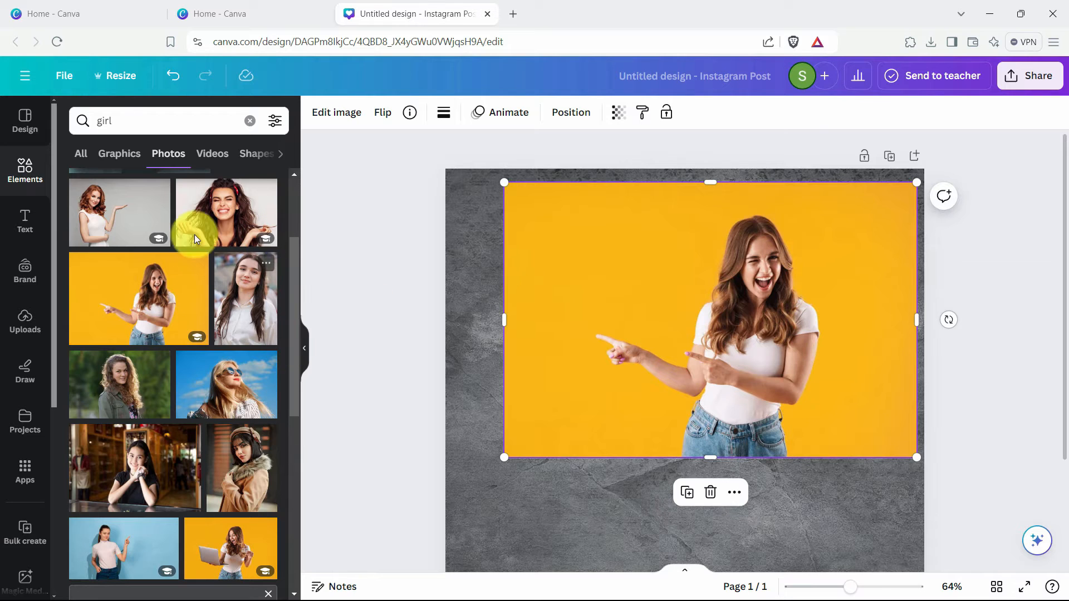
Cut the girl photo from page 1, add a second page and paste the photo there.
left_click(27, 473)
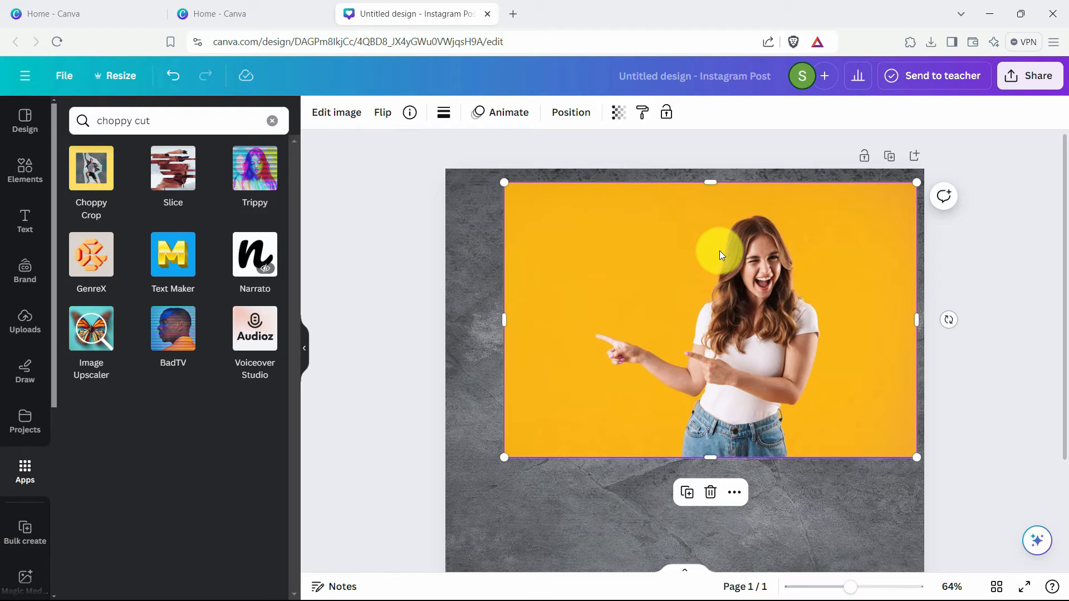
left_click_drag(720, 252, 720, 262)
key("Delete")
scroll(707, 287, "down", 3)
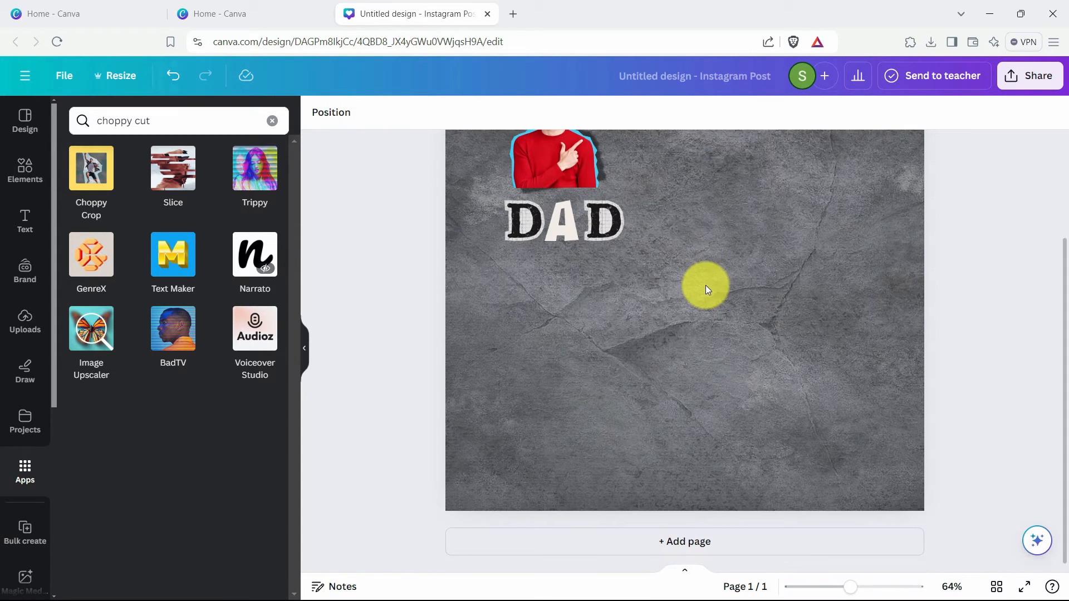
left_click(655, 548)
scroll(642, 334, "up", 2)
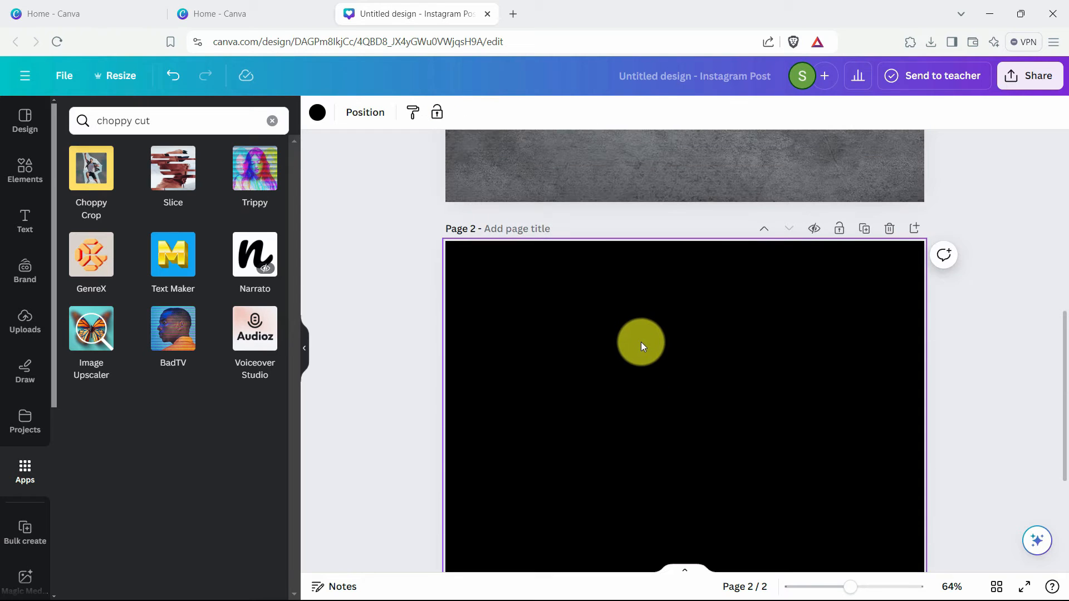
key("ctrl+v")
scroll(691, 358, "down", 3)
scroll(688, 334, "up", 2)
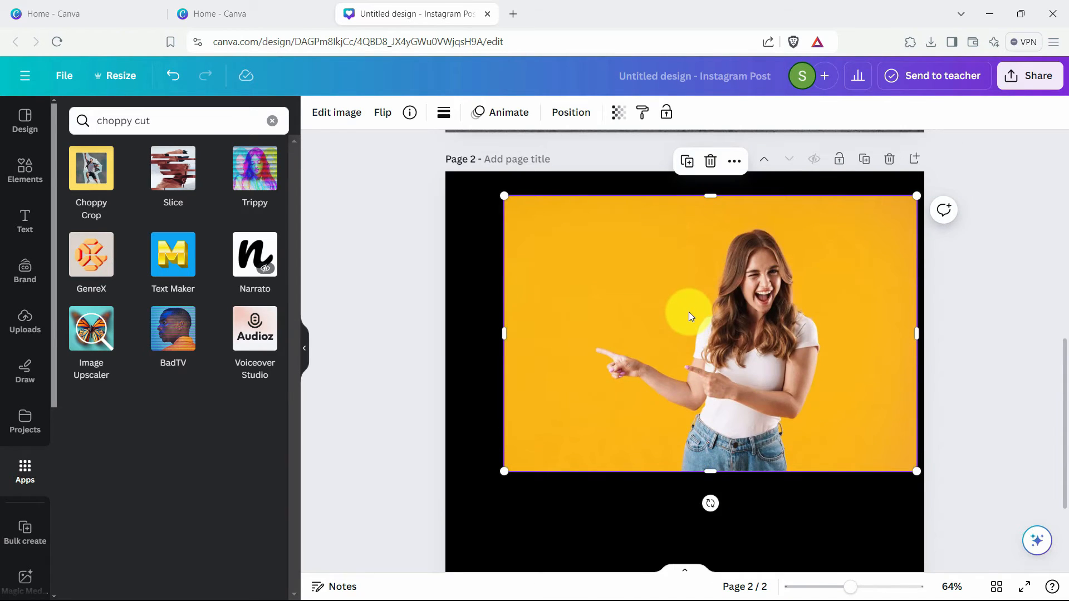
Remove the yellow background from the girl photo on page 2 with BG Remover.
left_click_drag(689, 316, 579, 283)
key("ctrl+z")
left_click(576, 286)
left_click(335, 112)
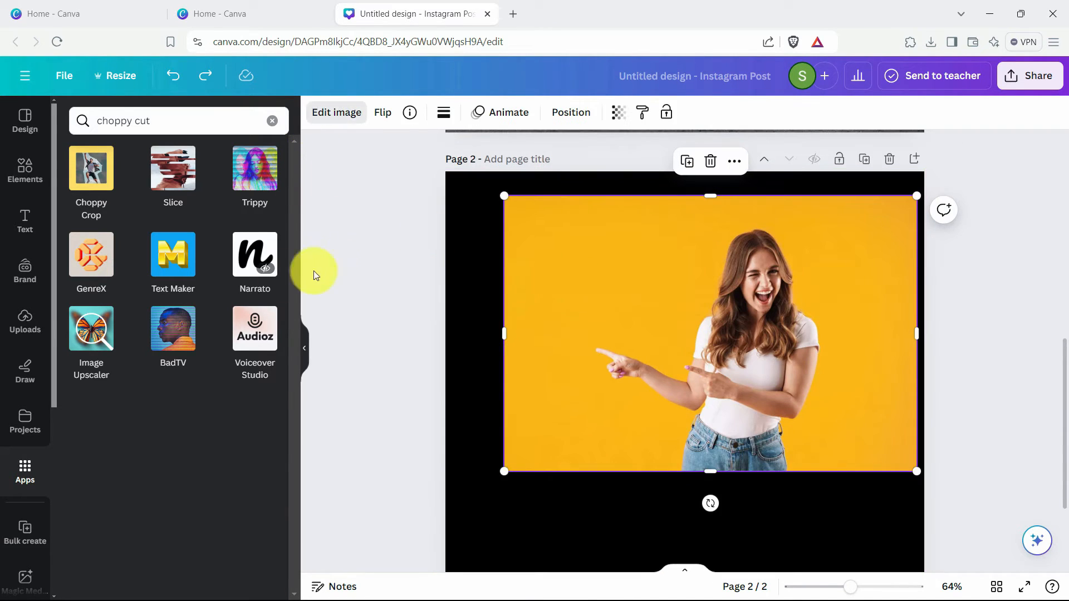
left_click(103, 237)
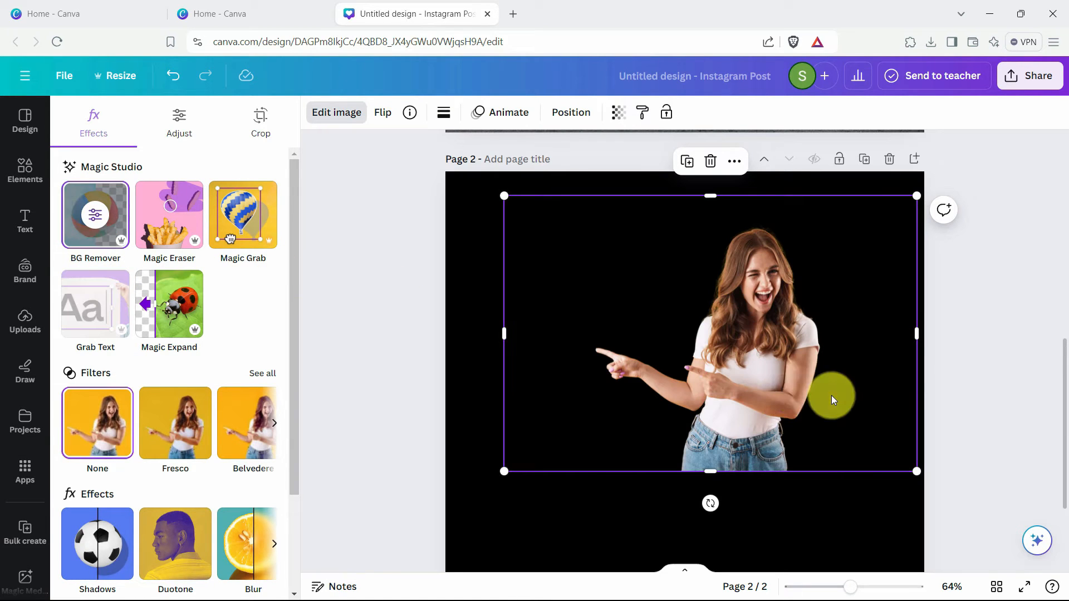
Set page 2's background to the light blue from the man's photo colors.
left_click(457, 213)
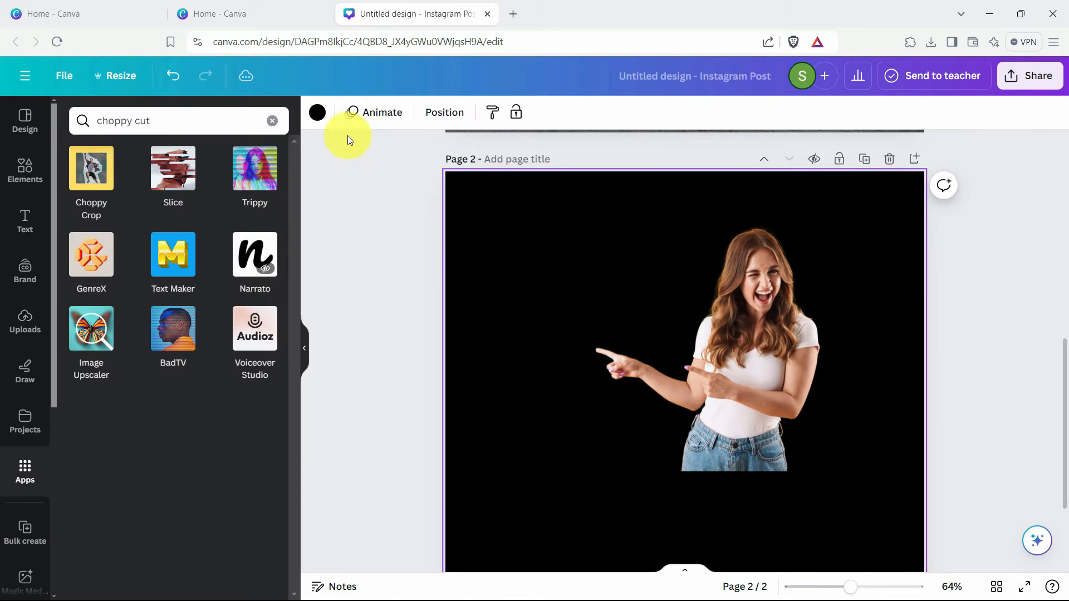
left_click(318, 113)
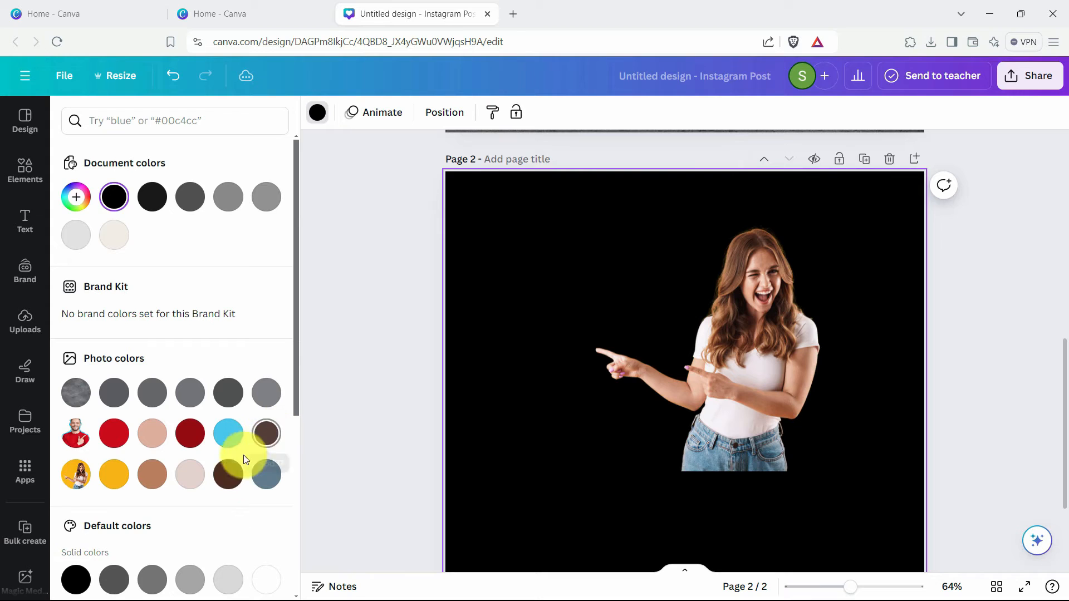
scroll(195, 510, "down", 3)
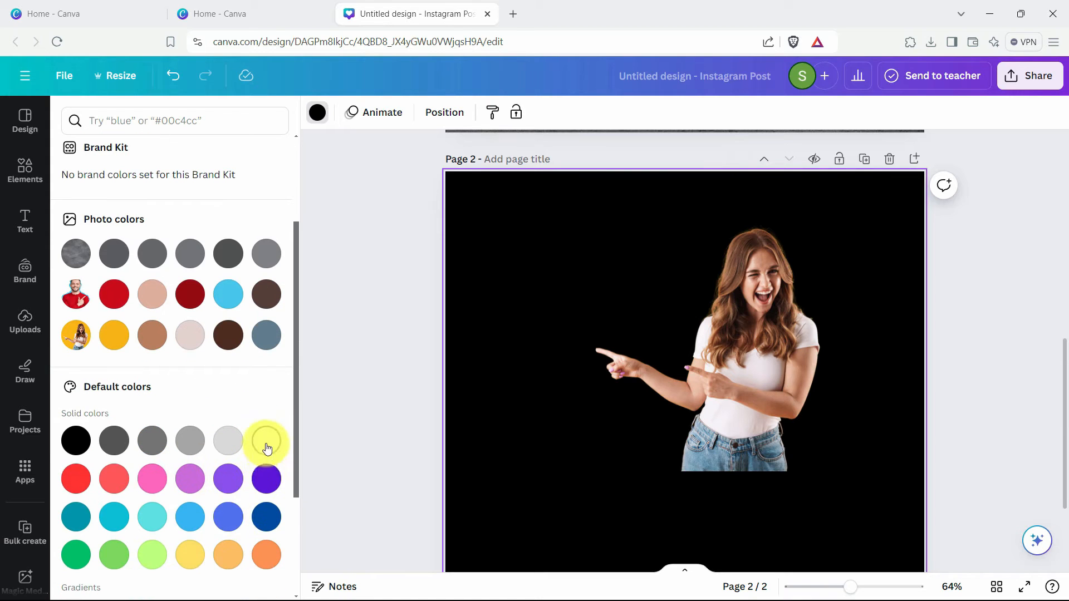
left_click(227, 301)
Enlarge the girl cutout and move it toward the middle of page 2.
left_click_drag(810, 330, 778, 365)
left_click_drag(884, 231, 945, 189)
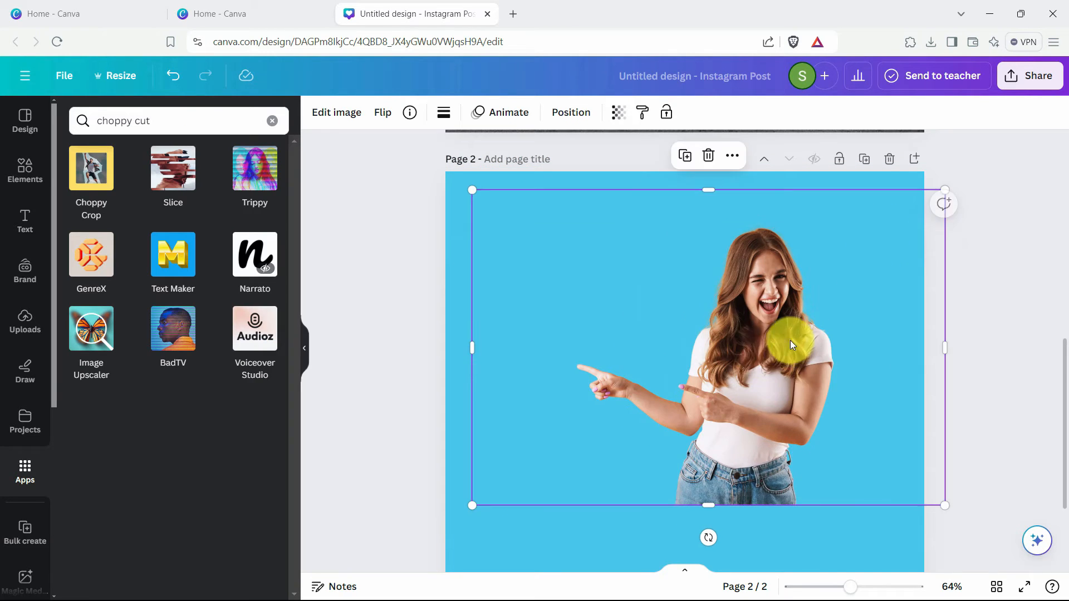
left_click_drag(790, 343, 721, 366)
left_click_drag(885, 216, 891, 202)
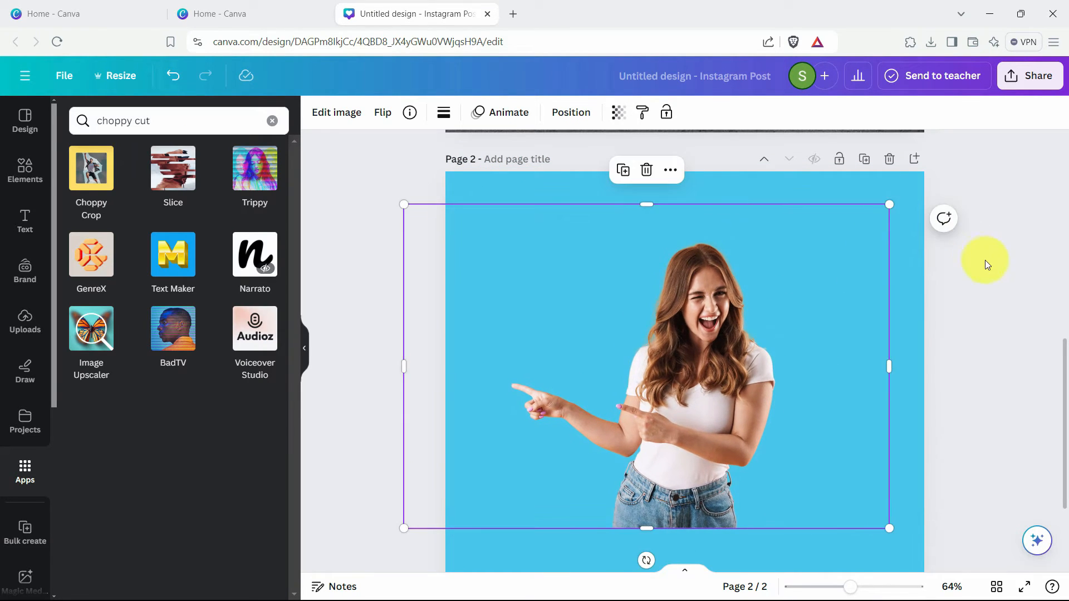
left_click(982, 261)
Set up the download as a JPG containing only page 2, the current page.
left_click(1033, 75)
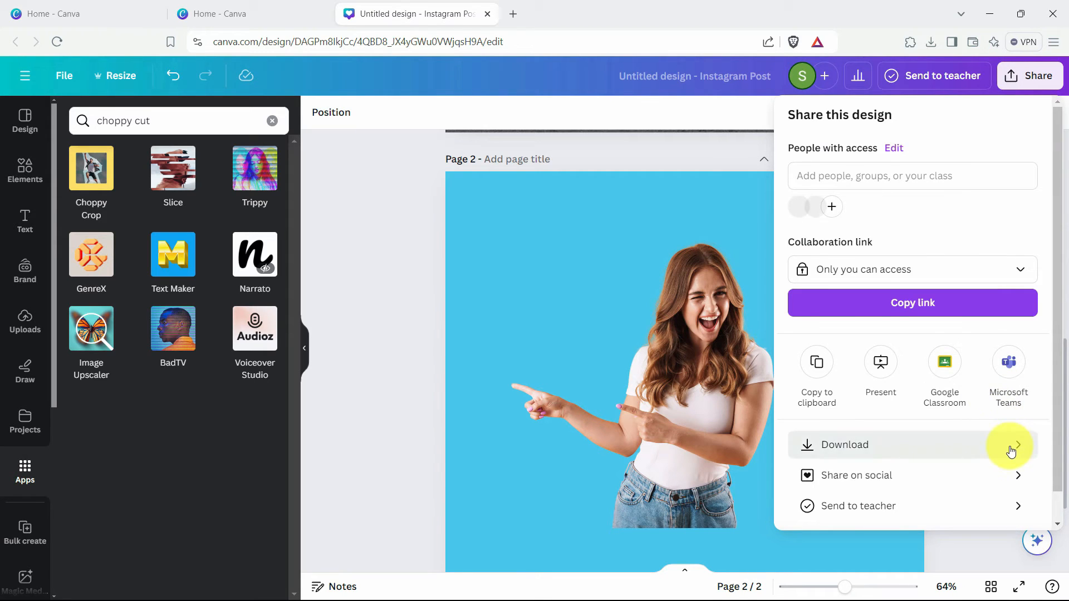
left_click(1011, 444)
left_click(873, 174)
left_click(874, 215)
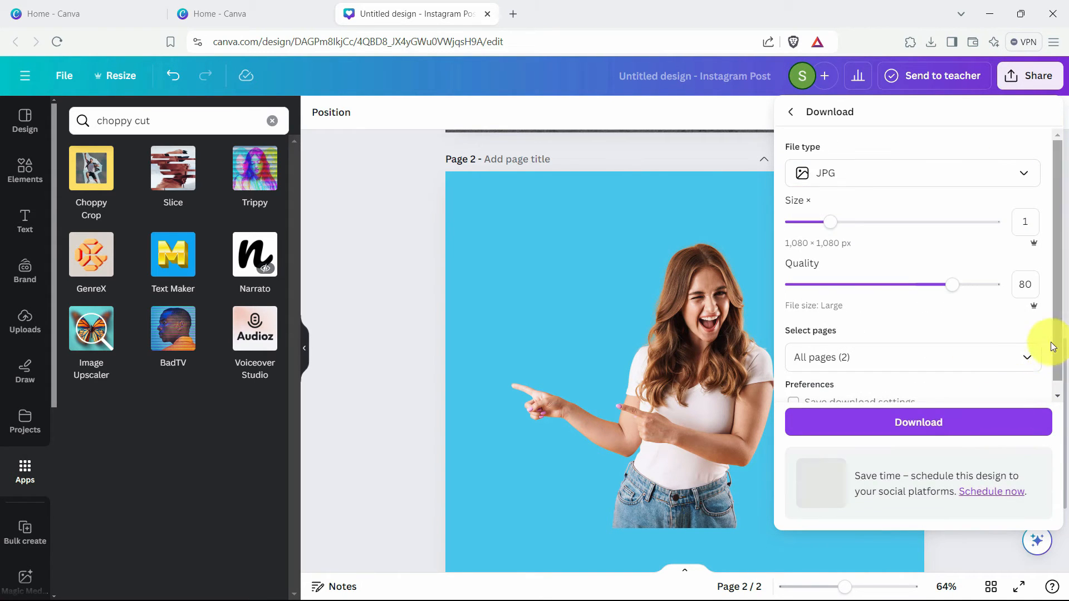
left_click(1031, 356)
left_click(1027, 476)
left_click(916, 526)
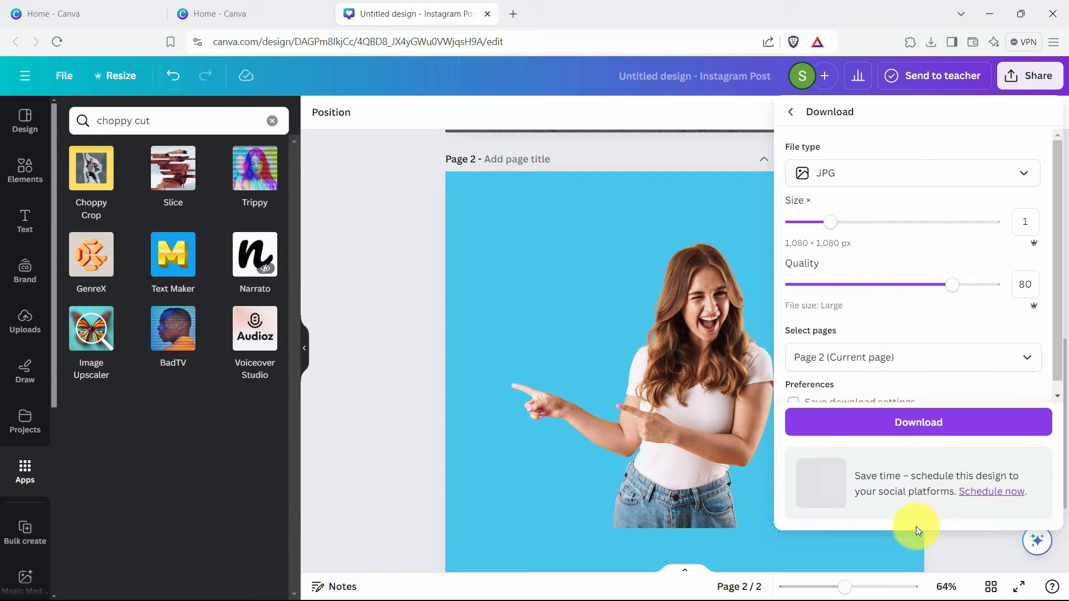
Download page 2 as "Untitled design" into a new Desktop folder named "Extras".
left_click(920, 425)
type("Extras")
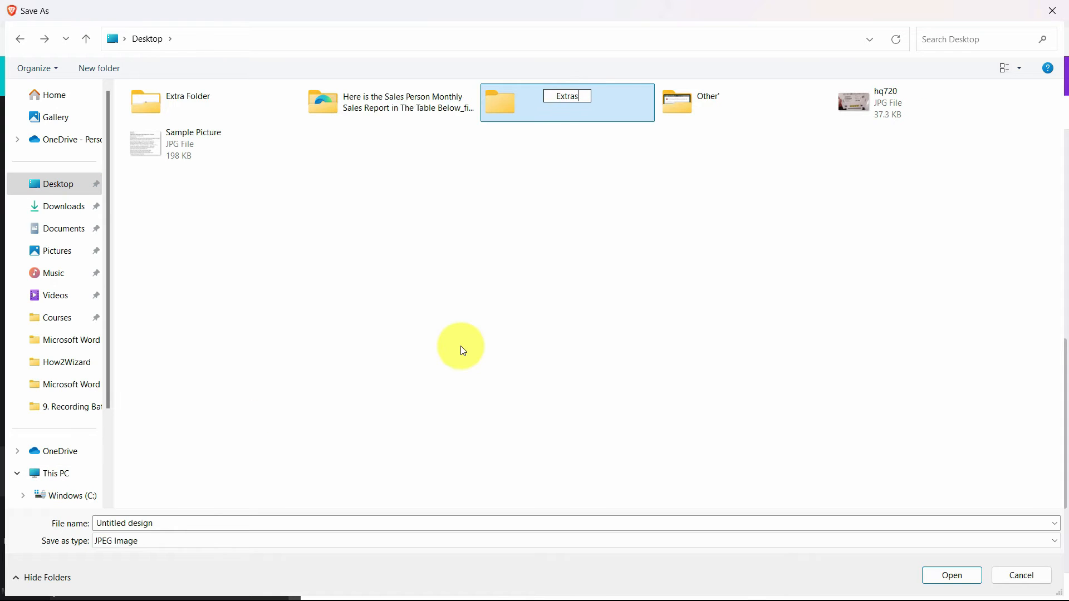
key("Return")
key("Return")
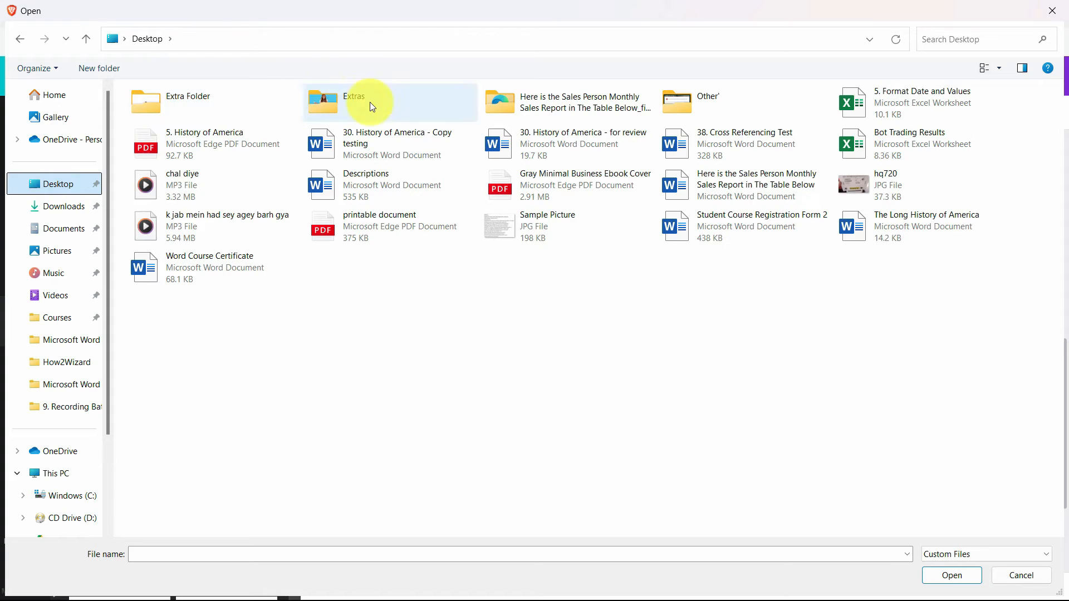
Upload the "Untitled design" image from the Extras folder and add it to page 1.
double_click(370, 103)
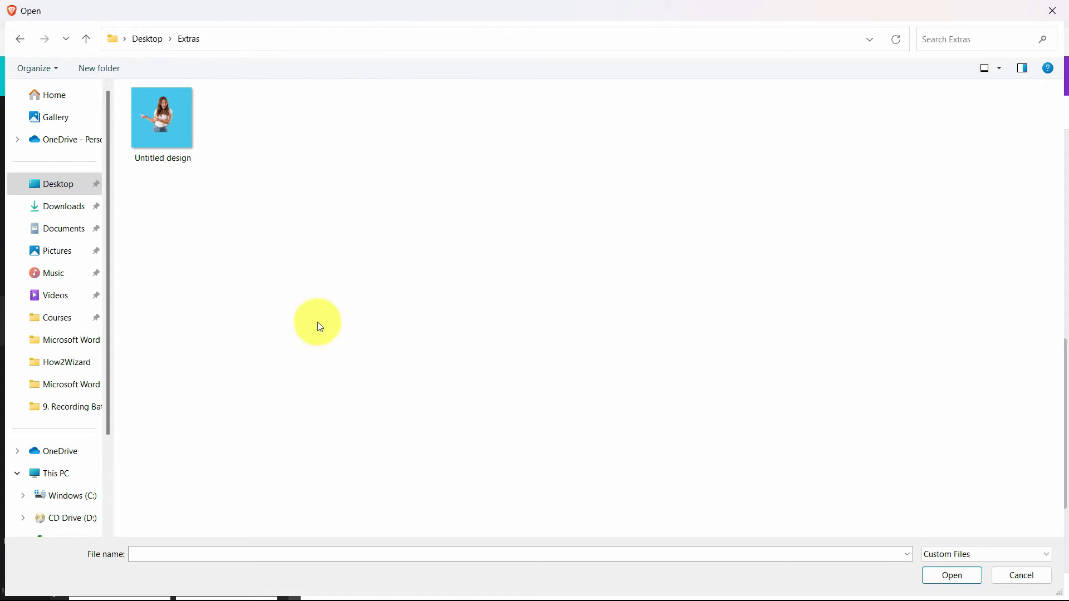
double_click(182, 115)
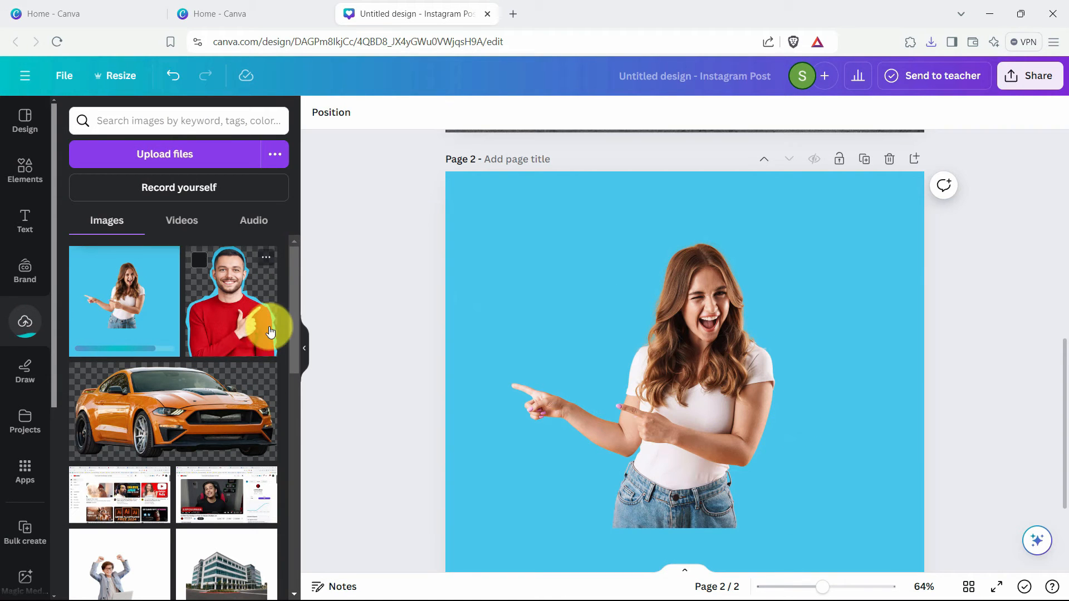
scroll(525, 339, "up", 9)
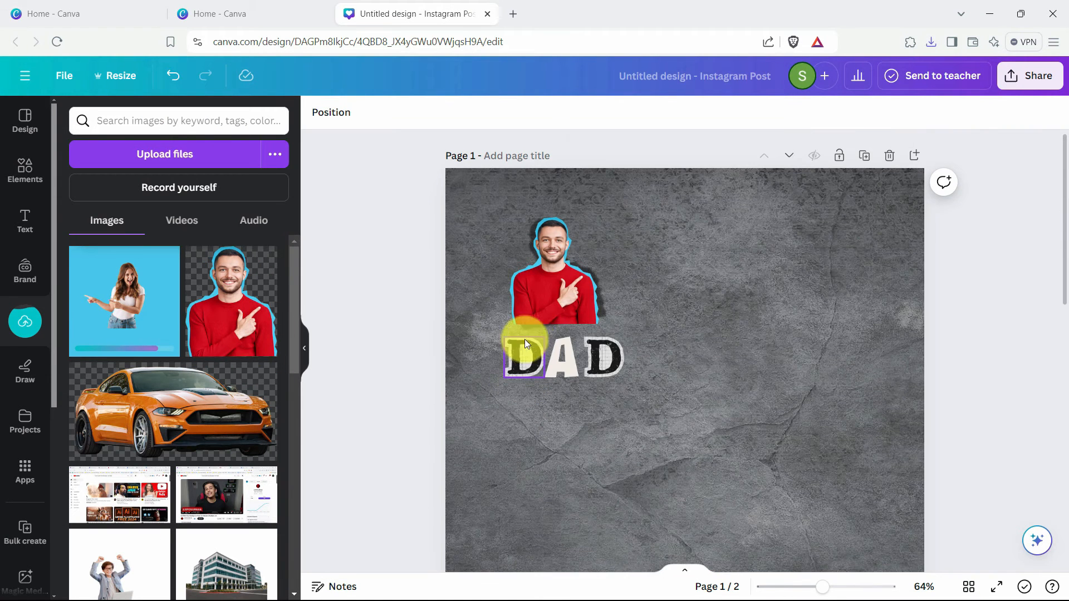
left_click(123, 314)
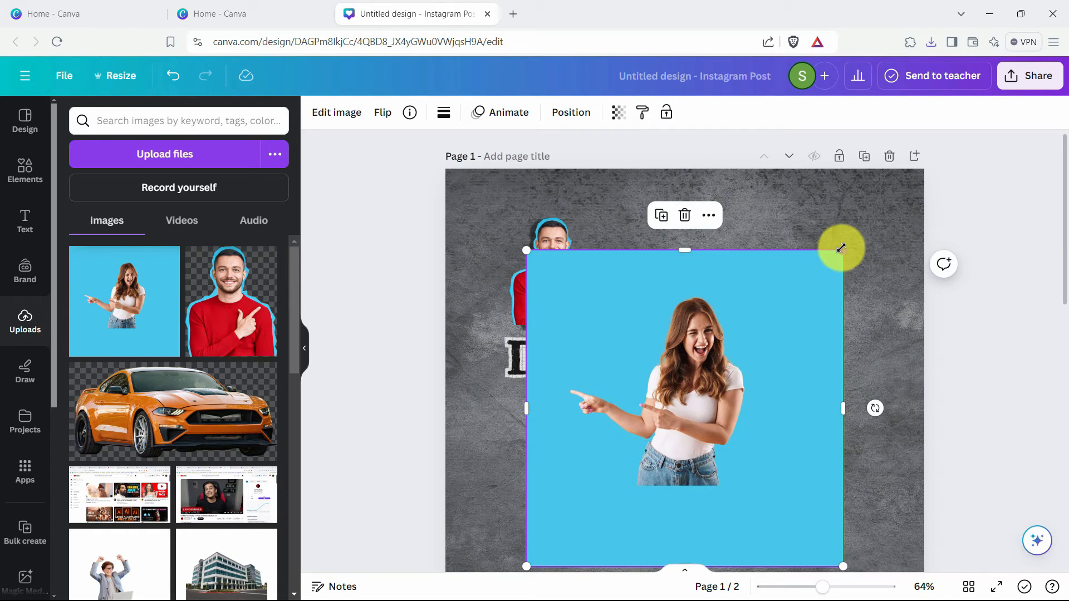
Enlarge the blue girl image and move it over the right part of page 1.
left_click_drag(841, 248, 906, 178)
left_click_drag(792, 315, 864, 346)
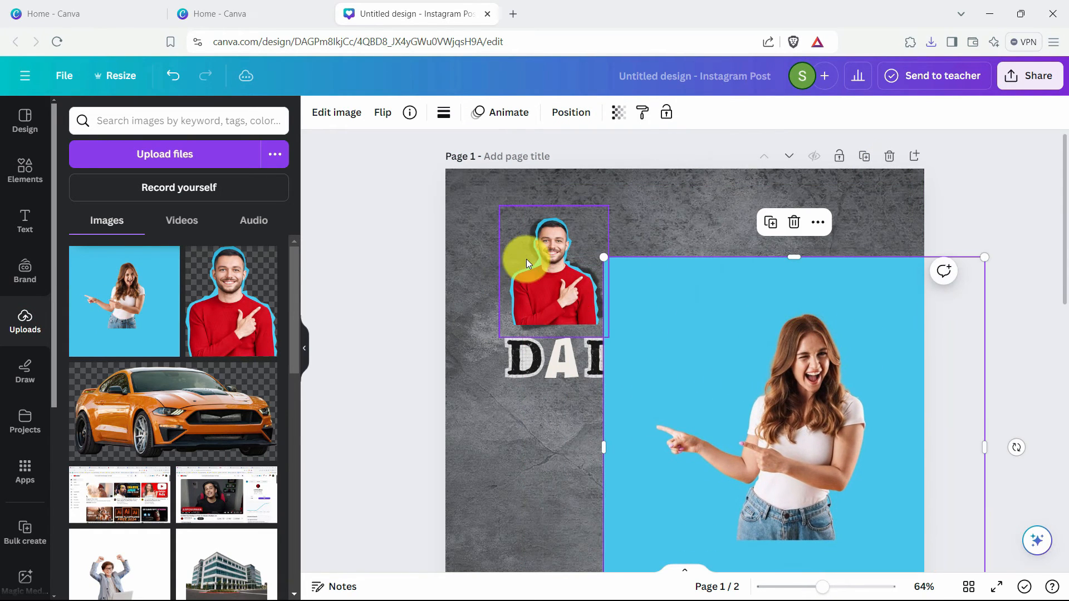
left_click_drag(755, 315, 712, 238)
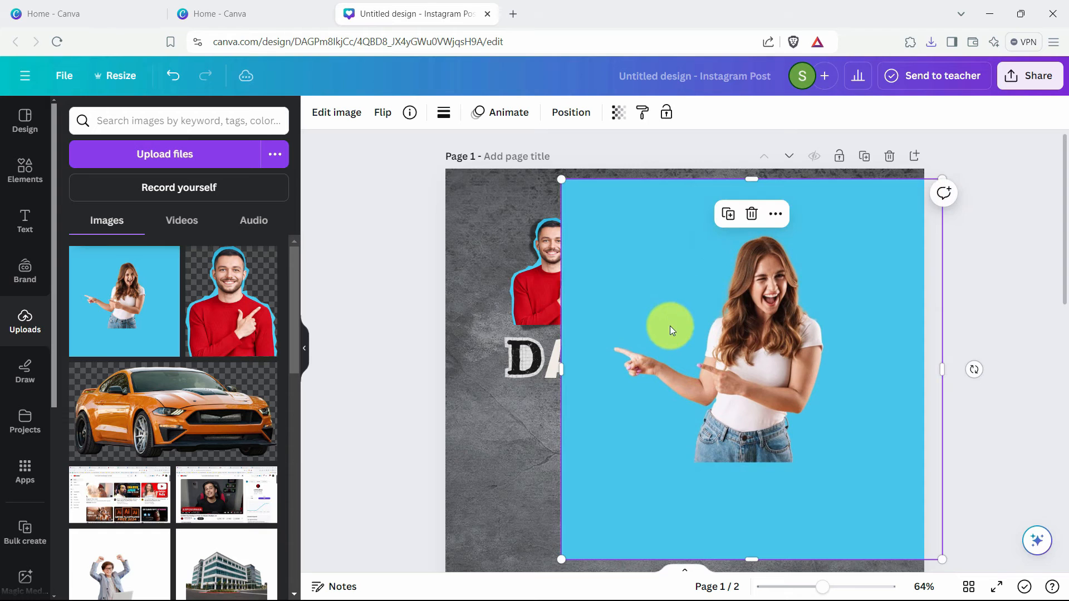
left_click_drag(540, 172, 523, 156)
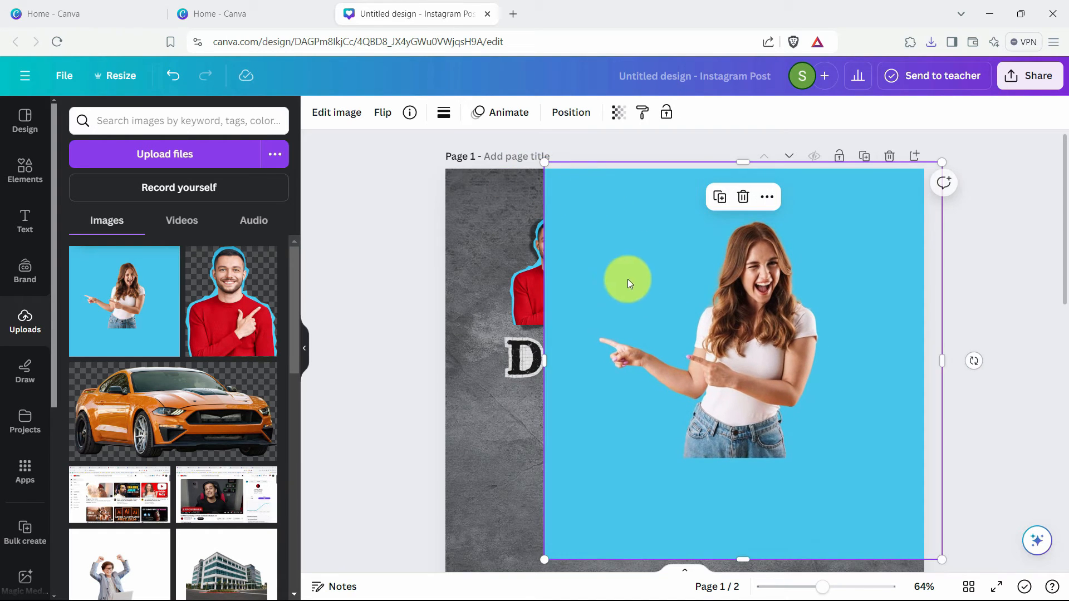
Open the blue girl image in Choppy Crop and trace a closed, rough outline around the girl.
left_click(22, 470)
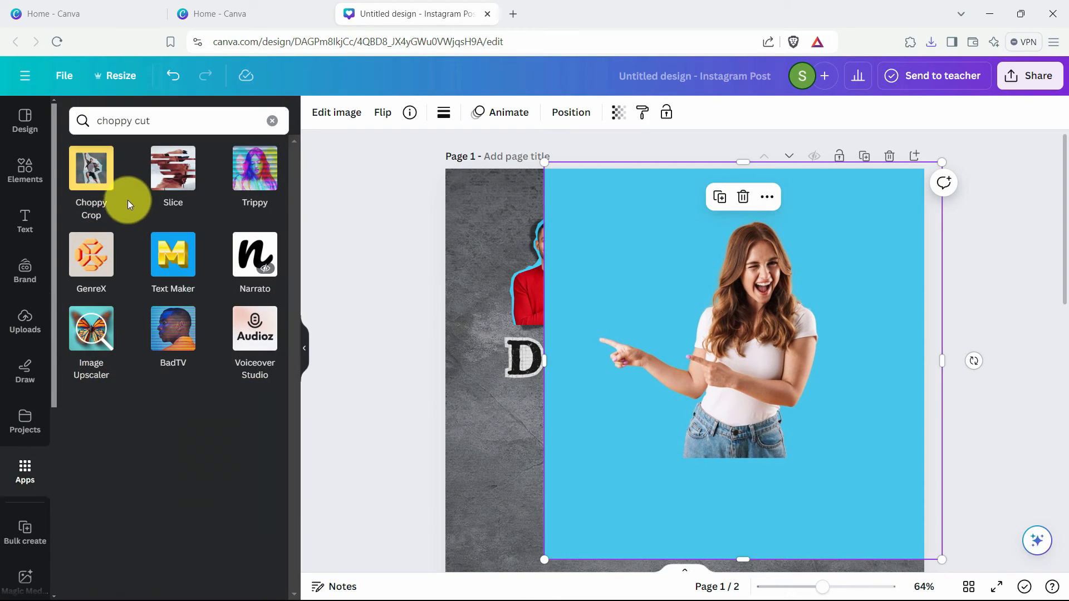
left_click(102, 181)
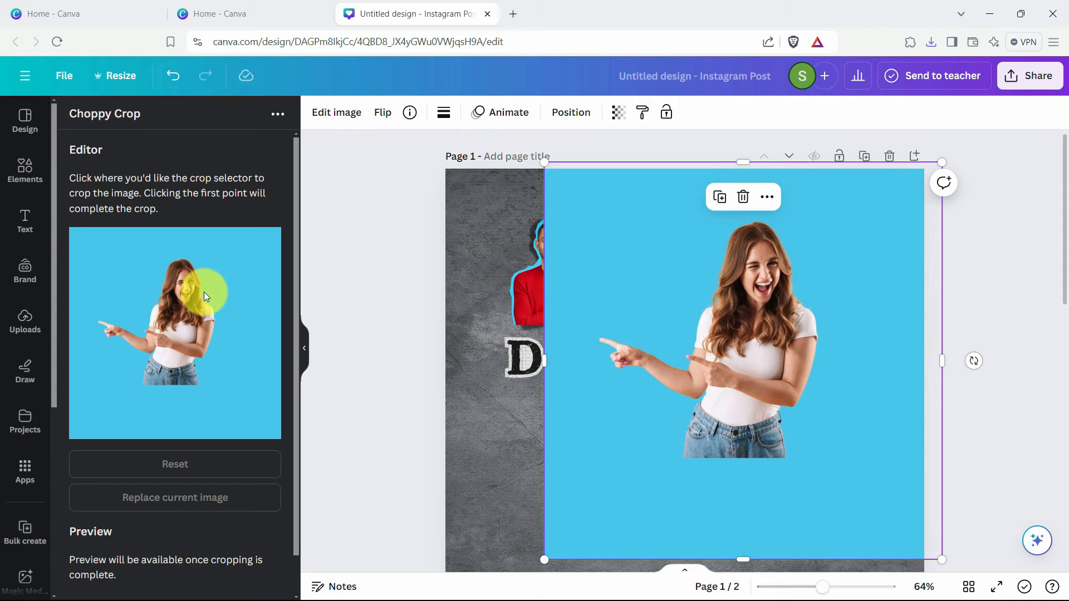
scroll(152, 343, "up", 6)
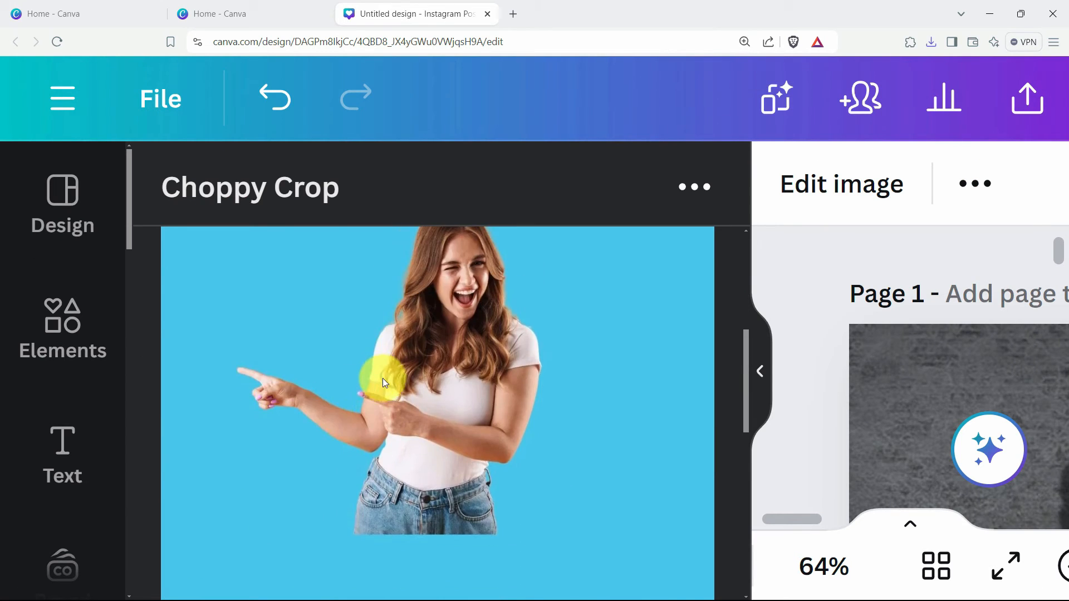
left_click(346, 529)
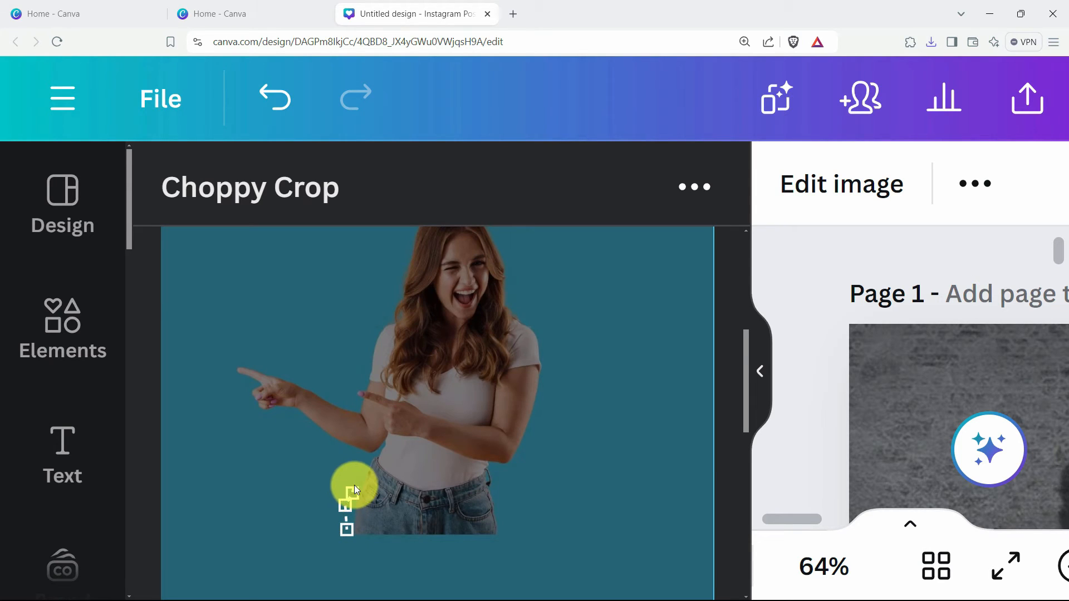
mouse_move(358, 474)
left_mouse_down()
mouse_move(406, 330)
mouse_move(344, 515)
left_mouse_up()
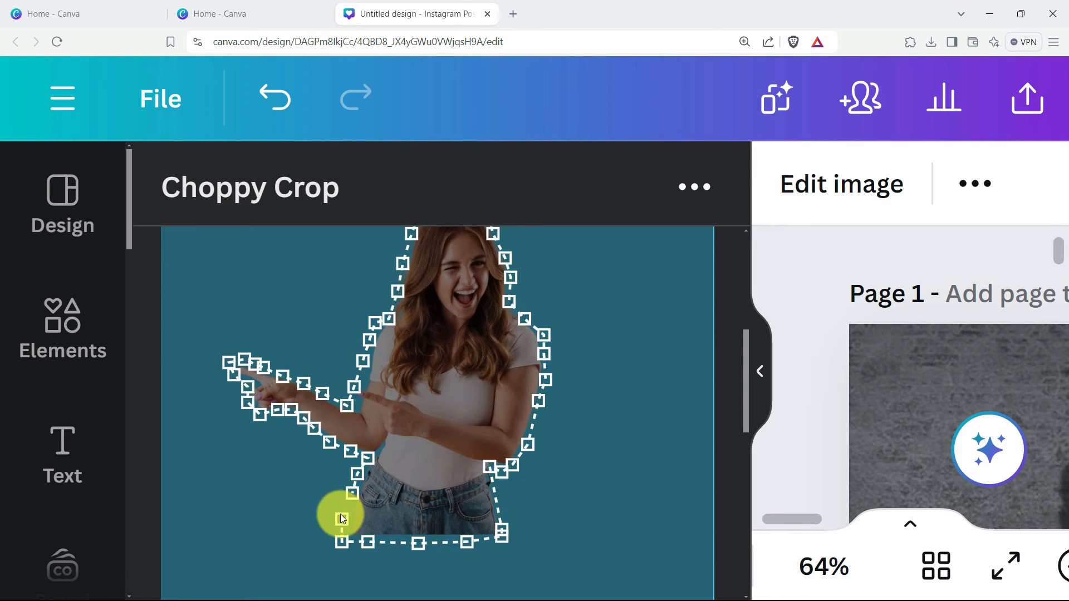
left_click(342, 543)
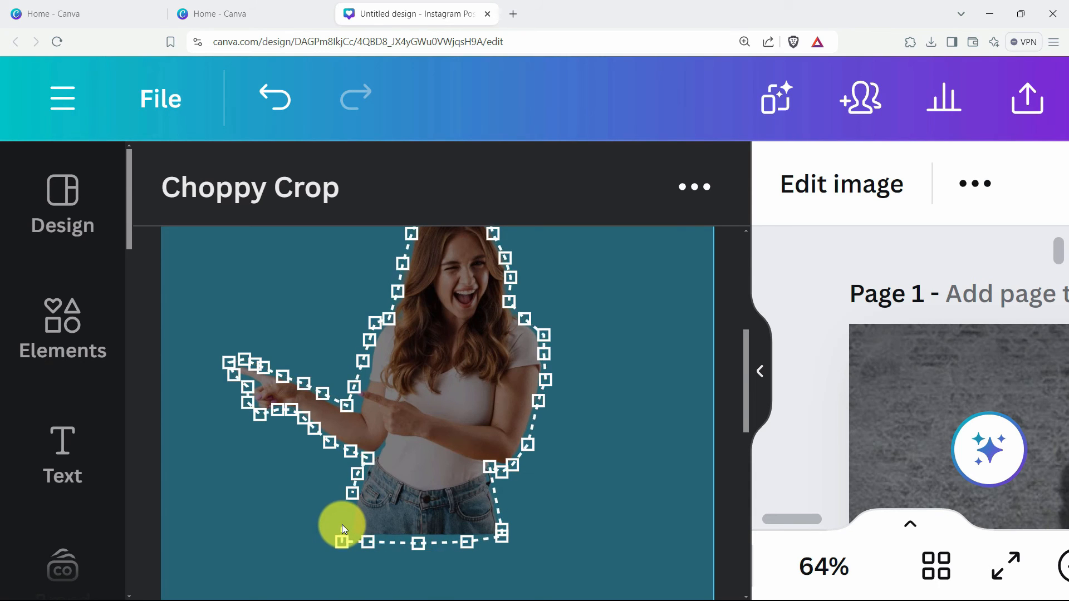
left_click(342, 523)
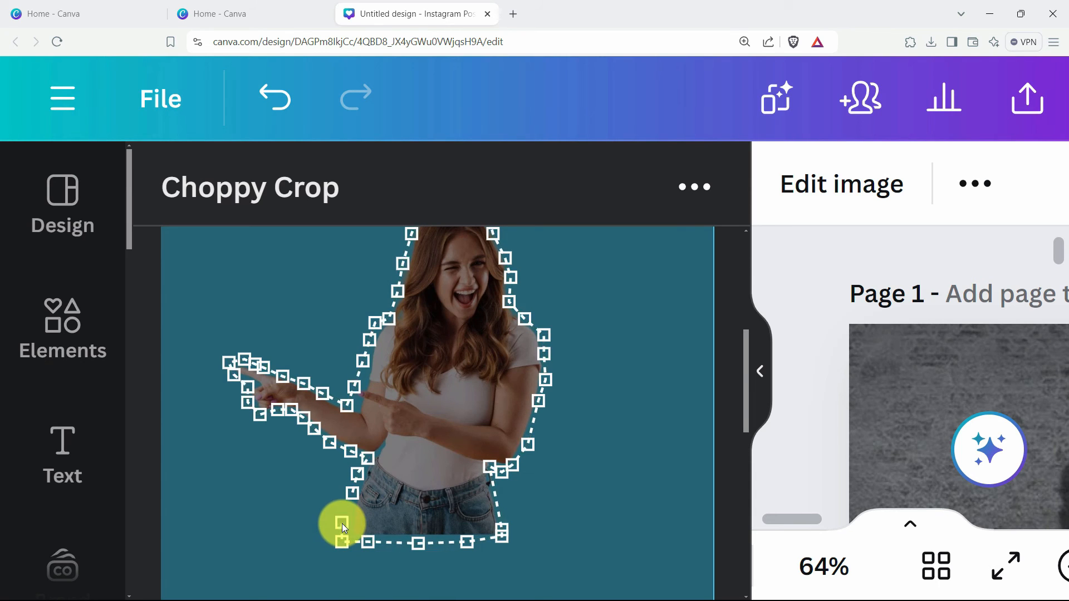
left_click(351, 493)
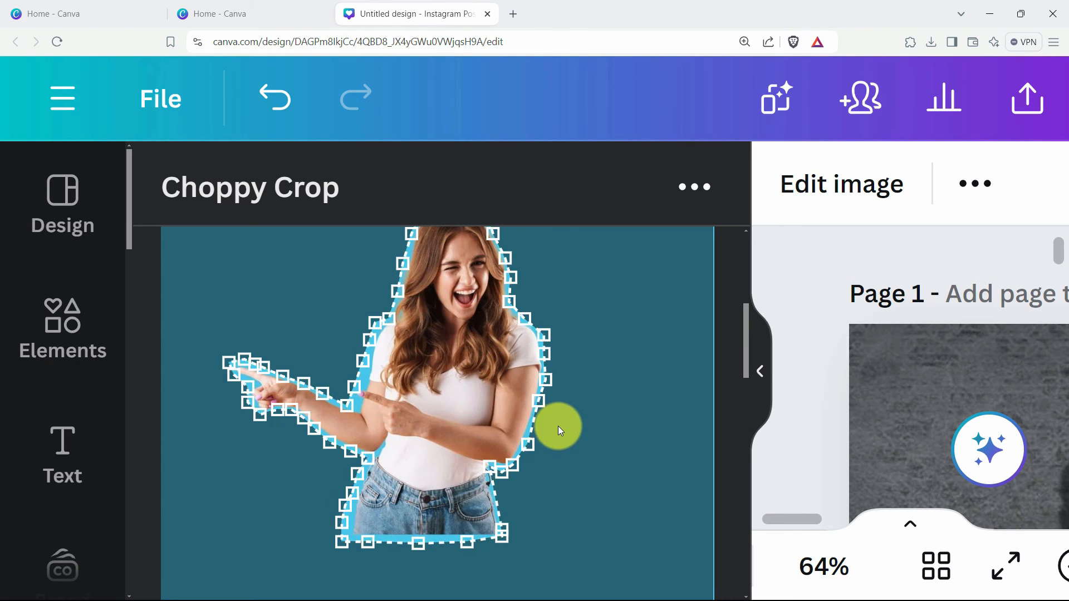
Add the Choppy Crop cutout of the girl to the design.
key("ctrl+minus")
key("ctrl+minus")
key("ctrl+minus")
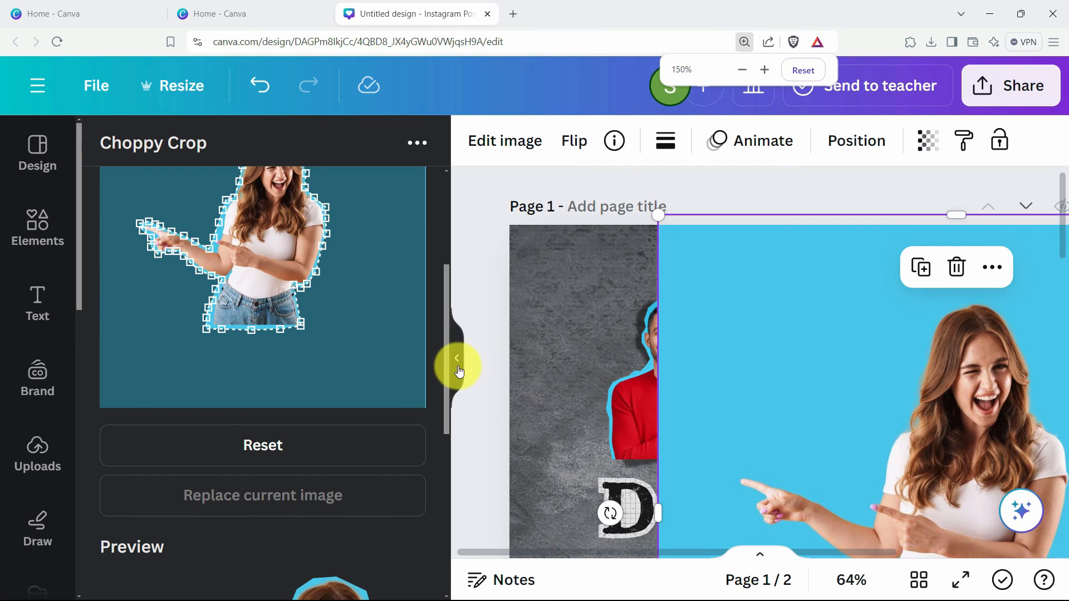
left_click_drag(445, 348, 303, 572)
left_click(284, 572)
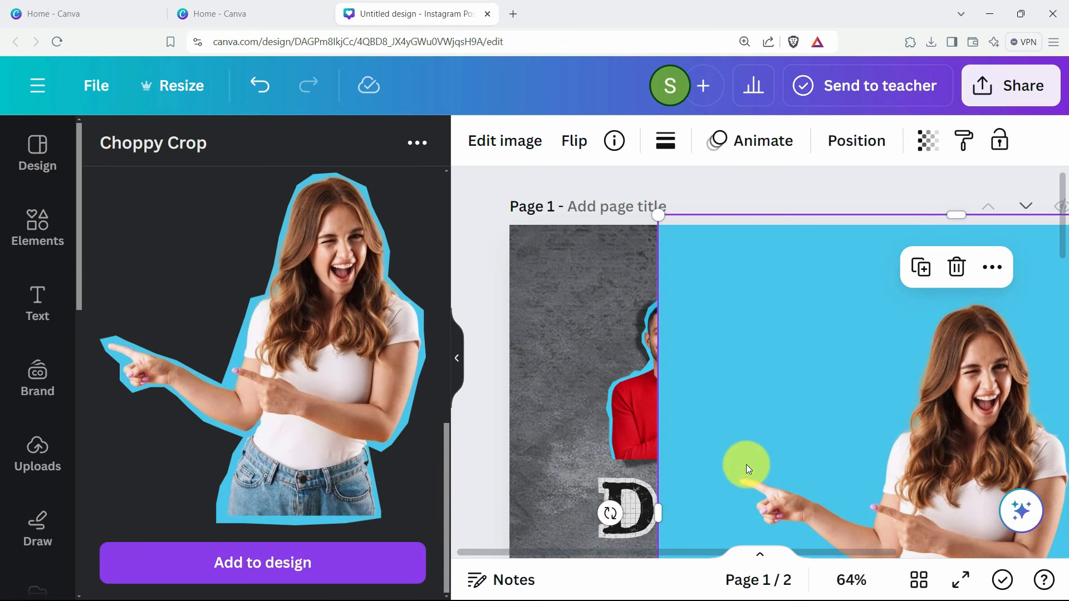
Delete the original blue-background girl image behind the new cutout on page 1.
left_click(1053, 42)
left_click(956, 337)
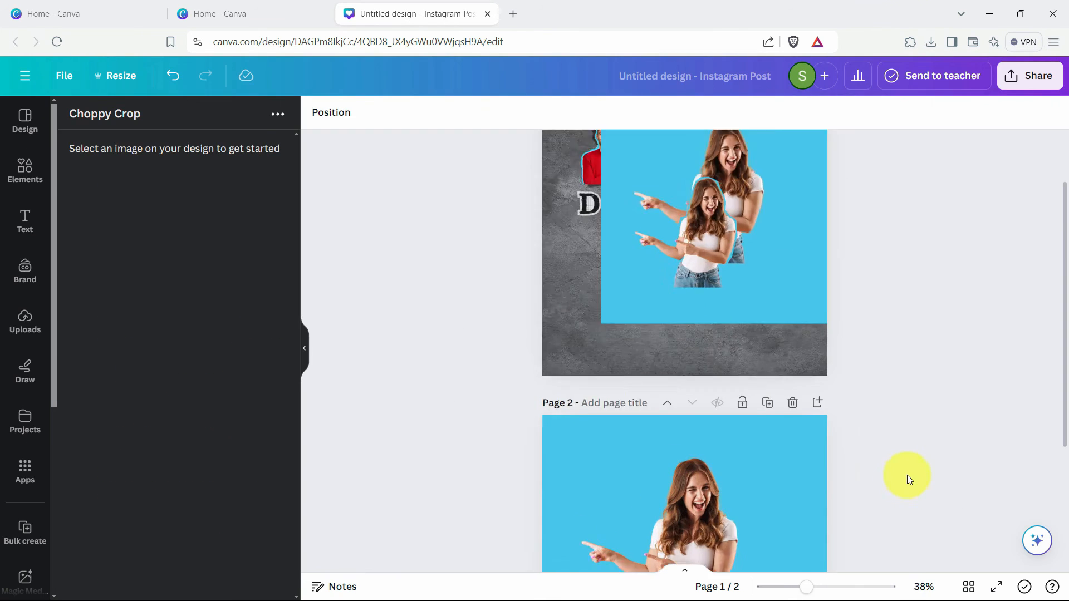
scroll(906, 475, "up", 2)
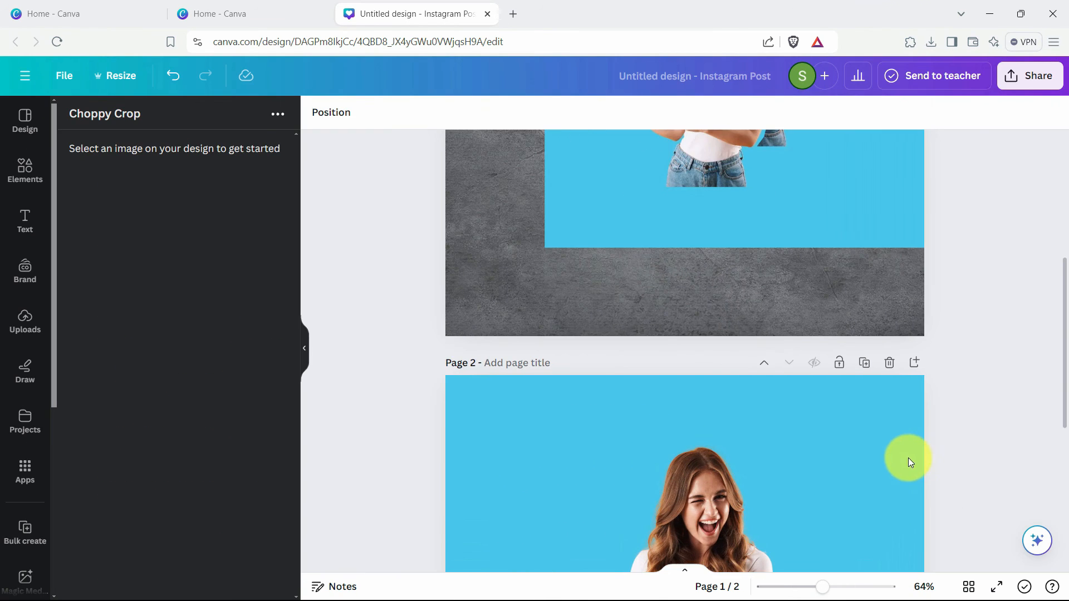
scroll(909, 459, "up", 6)
left_click(909, 279)
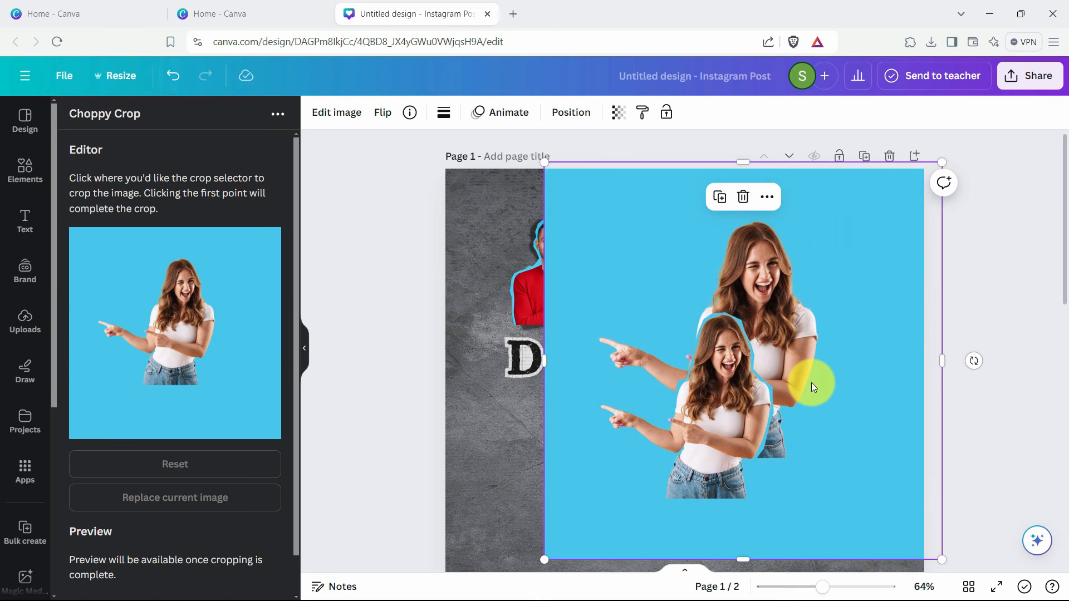
key("Delete")
Move the girl cutout to the right of the man and shrink it to roughly his size.
left_click_drag(751, 382, 830, 273)
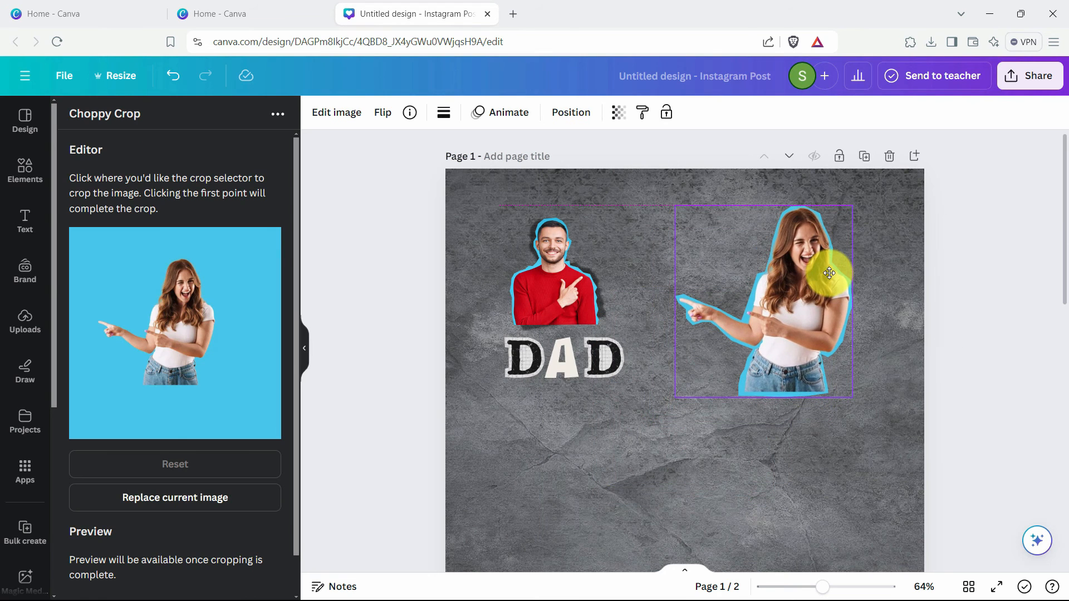
left_click_drag(851, 205, 822, 239)
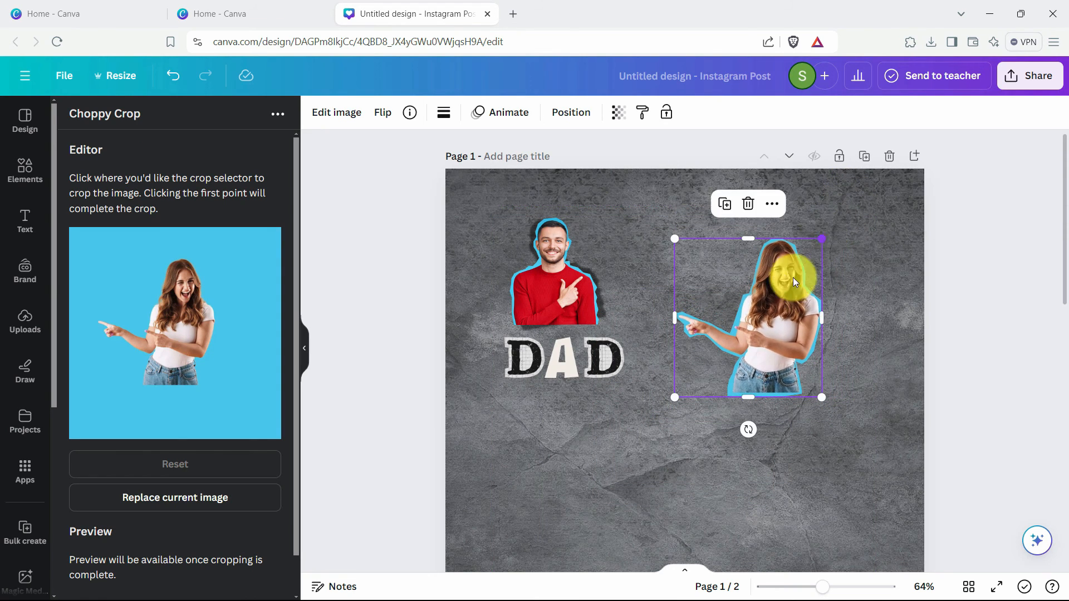
left_click_drag(777, 327, 786, 295)
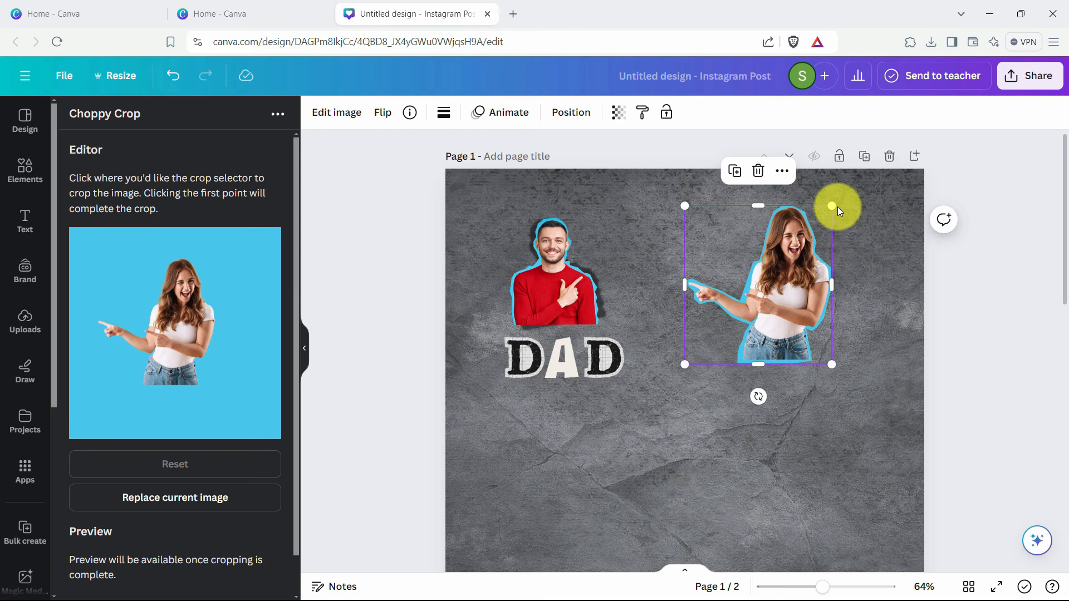
left_click_drag(835, 206, 817, 227)
left_click_drag(781, 276, 787, 266)
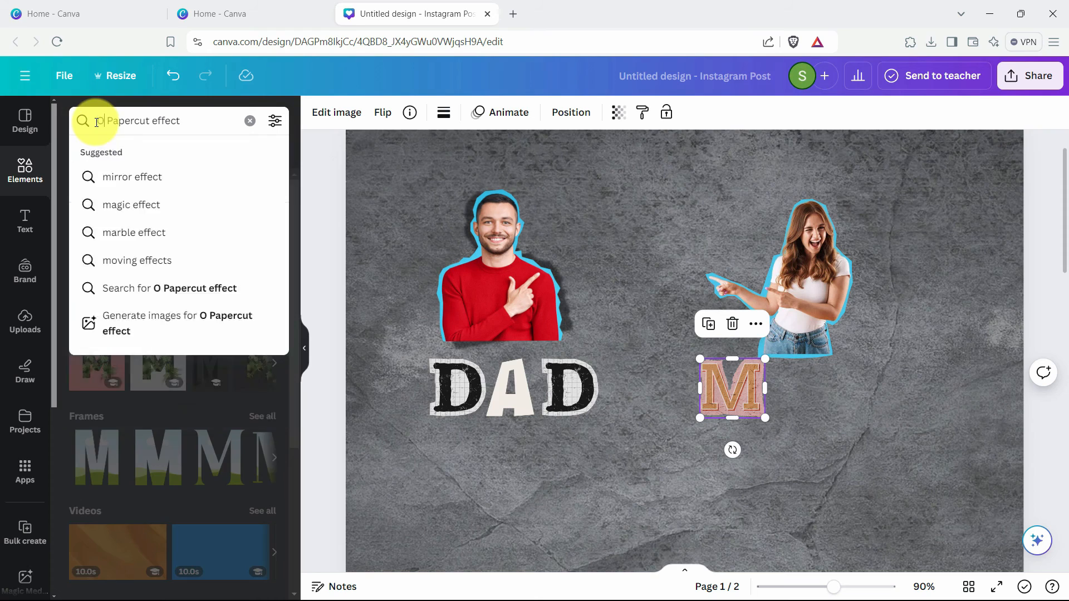
Search elements for "O Papercut effect", add the orange-and-blue O graphic, and scale it down beside the M below the girl.
key("Return")
left_click(157, 268)
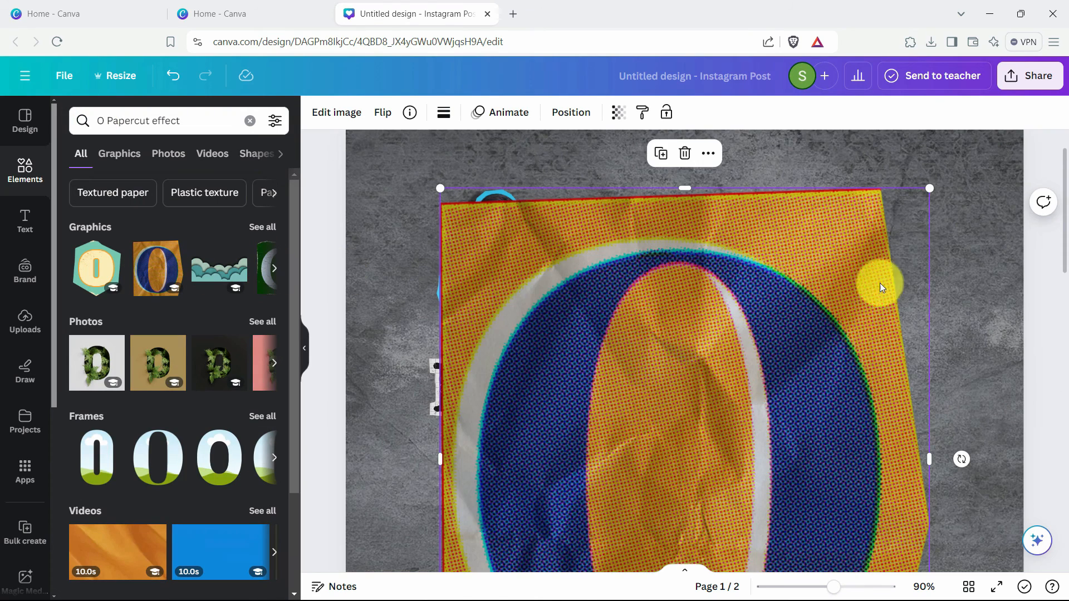
left_click_drag(929, 188, 575, 478)
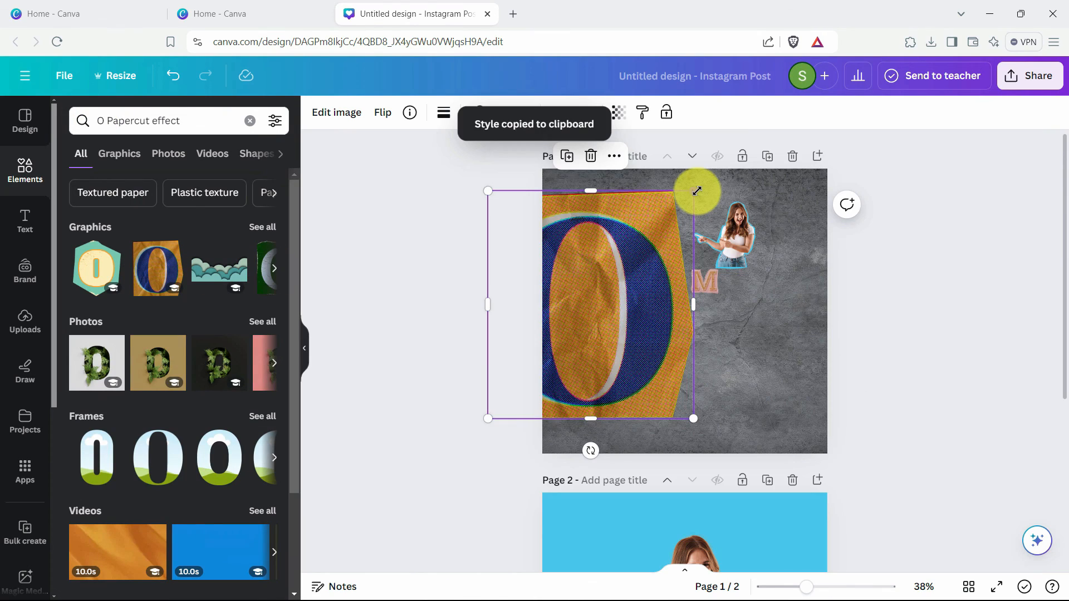
left_click_drag(695, 191, 729, 285)
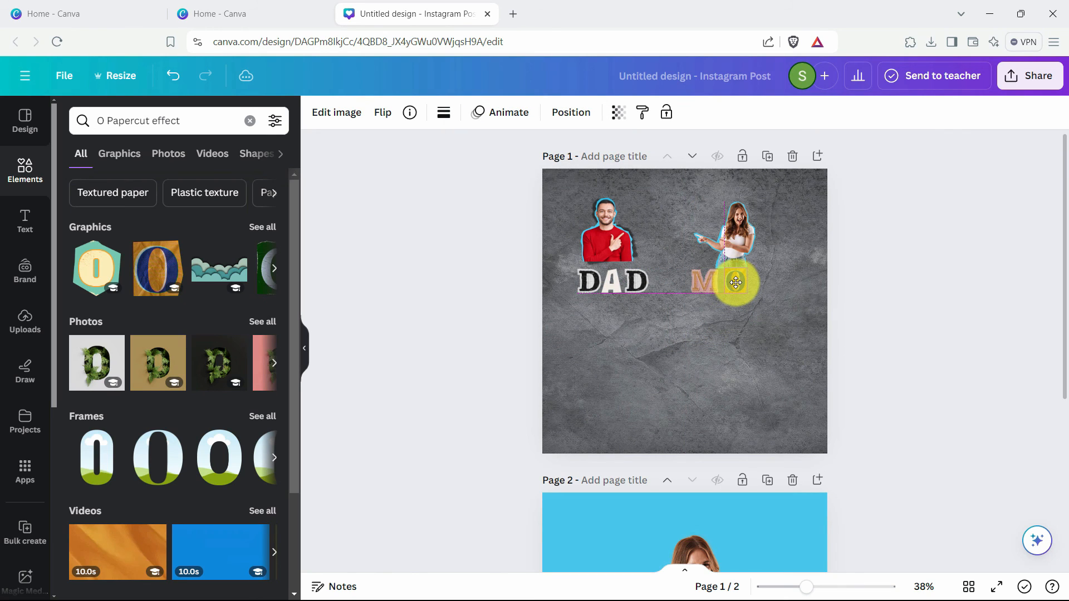
Place a copy of the pink M after the O to spell MOM.
left_click_drag(702, 284, 758, 285)
left_click(739, 369)
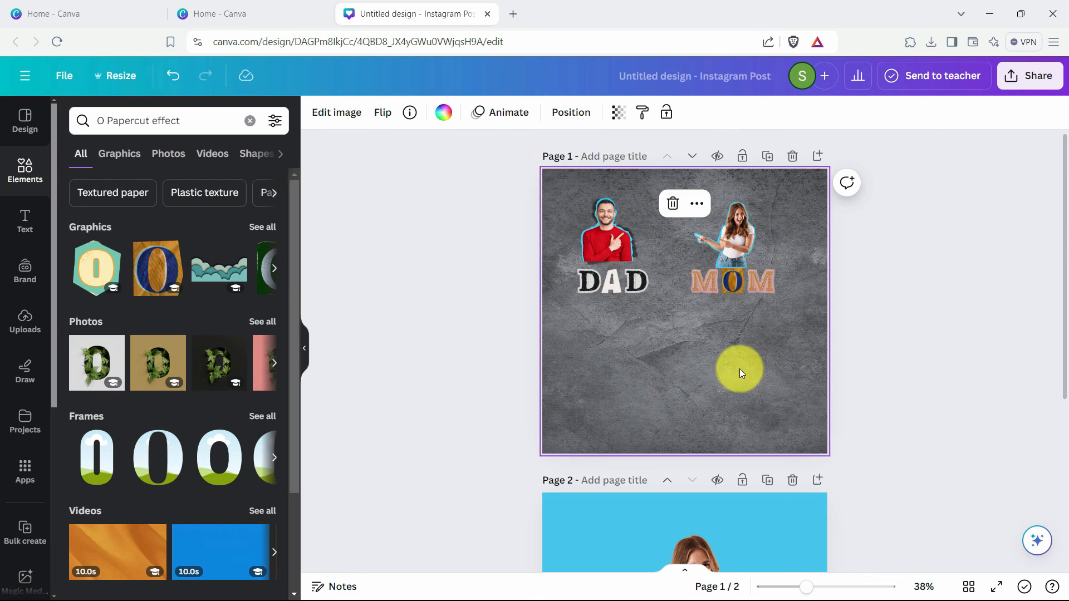
Enlarge the girl cutout slightly and align it above the MOM letters.
scroll(738, 358, "up", 5)
scroll(740, 359, "up", 3)
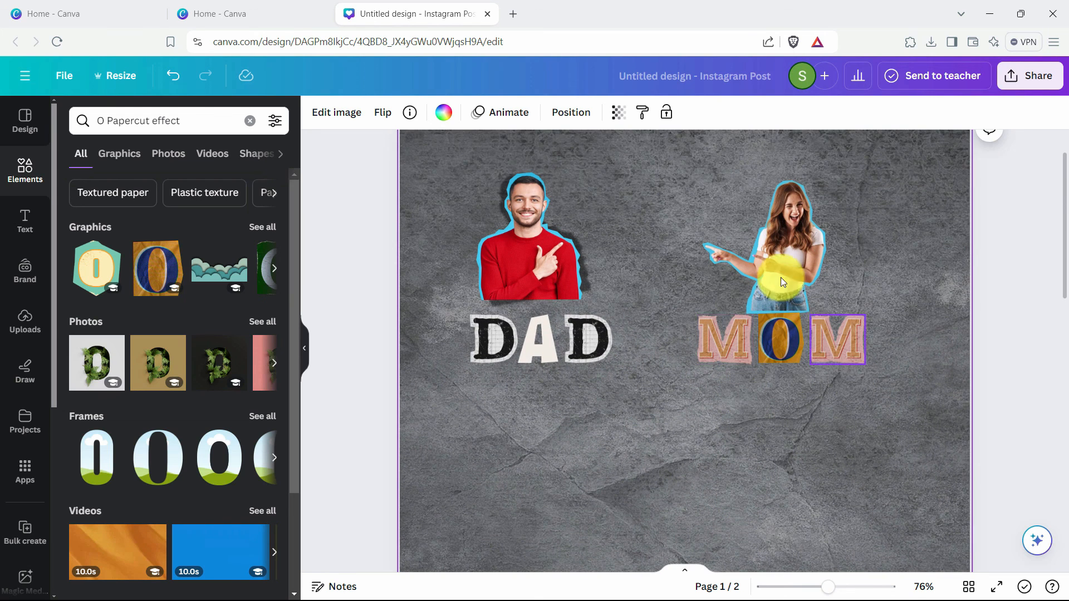
left_click(766, 242)
left_click_drag(825, 177, 830, 172)
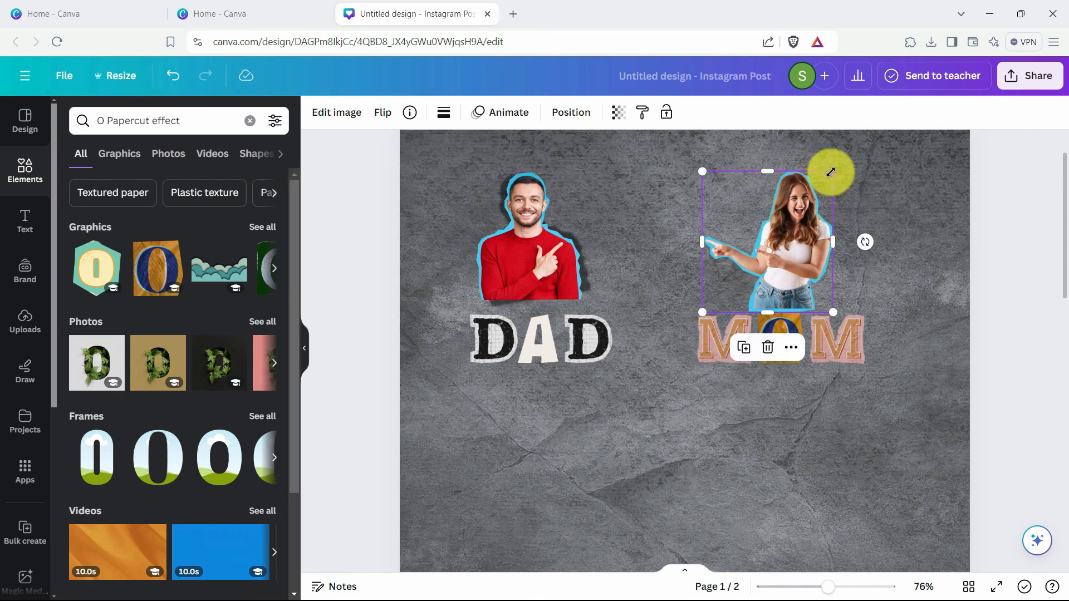
left_click_drag(792, 216, 787, 216)
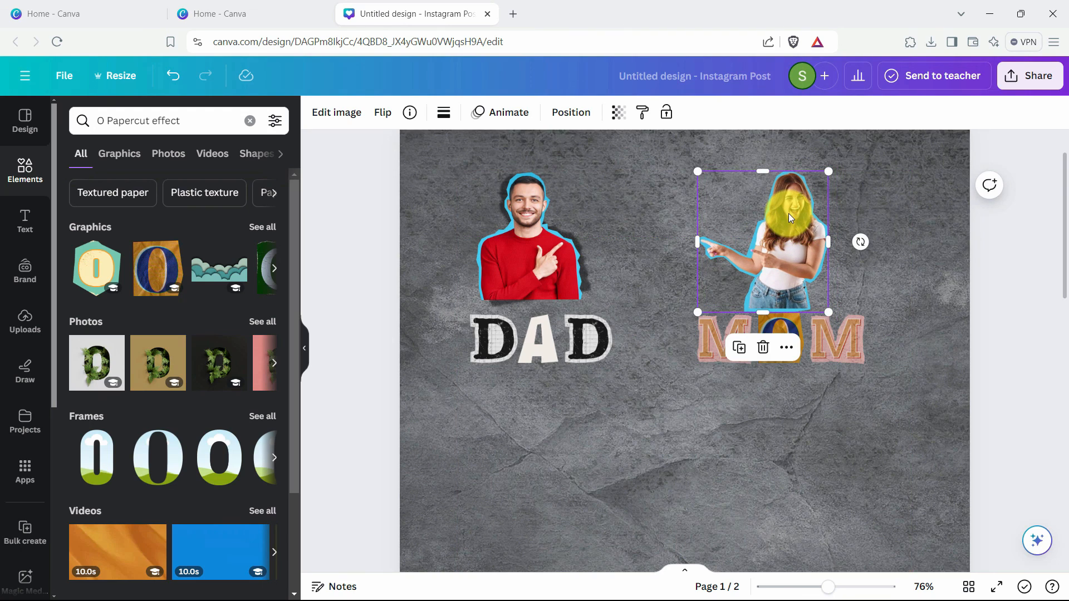